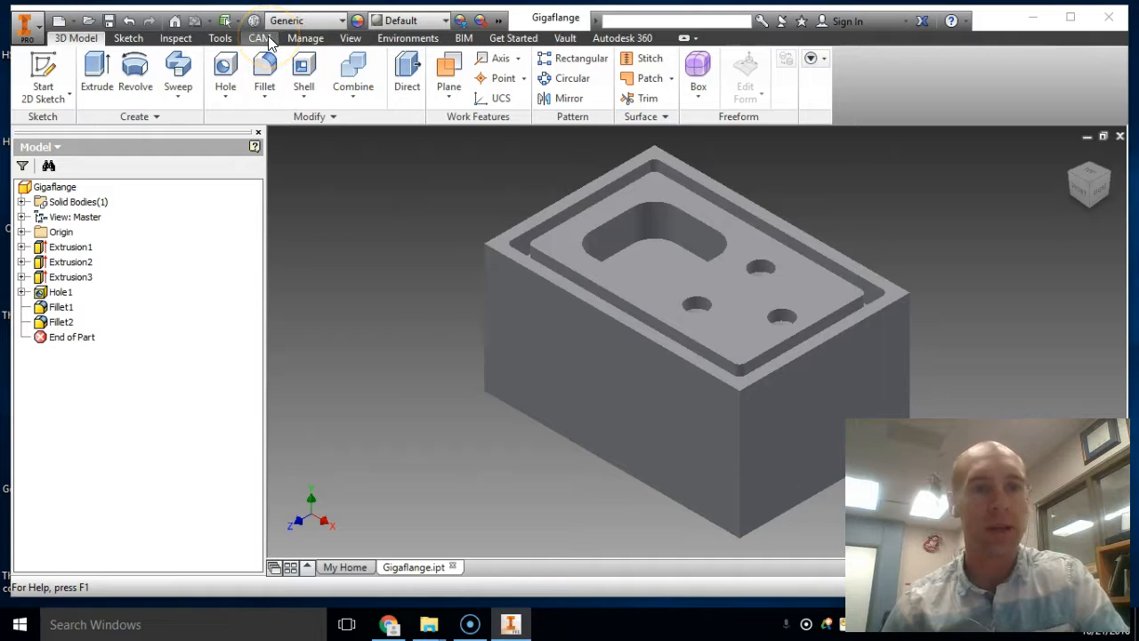
# Step: Create a milling setup with its origin at the stock box point on the nearest upper corner of the block
pyautogui.click(259, 38)
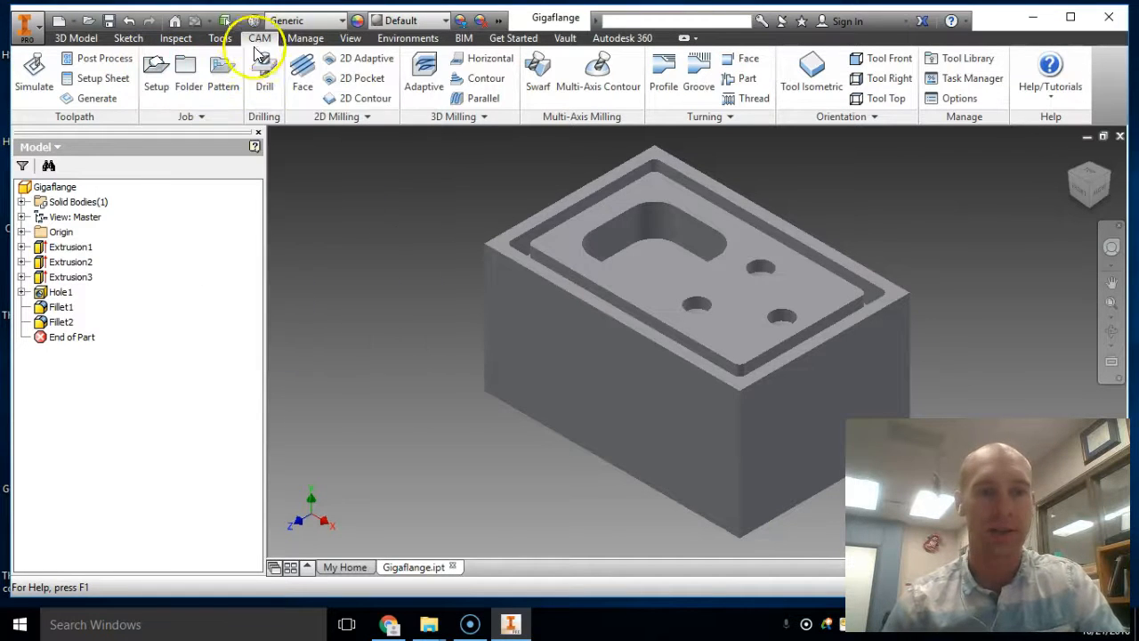
pyautogui.click(167, 73)
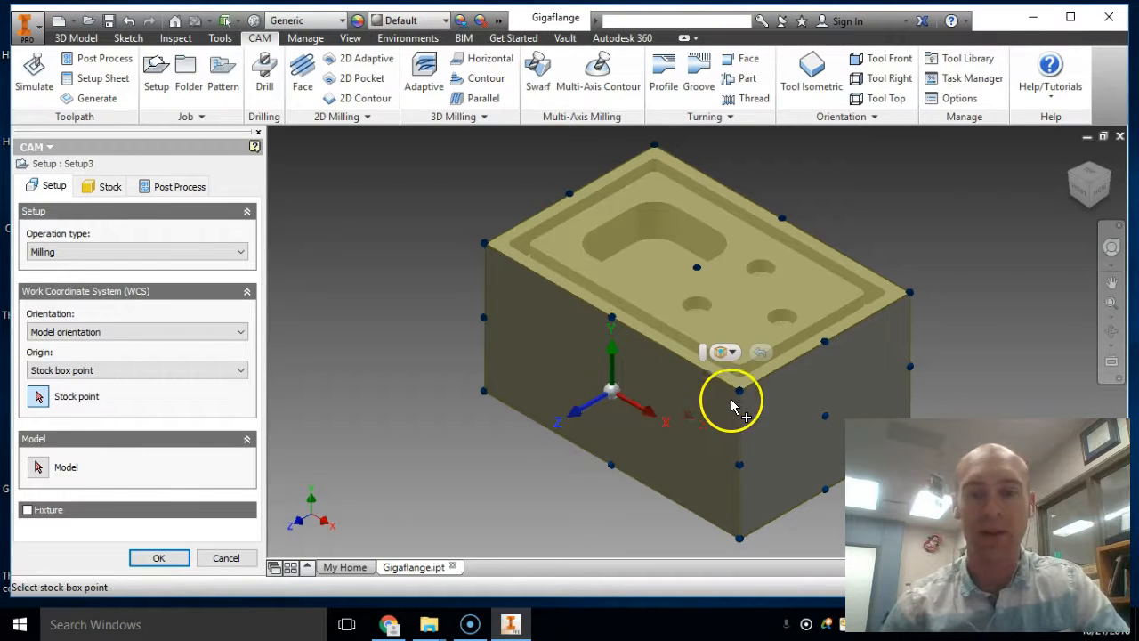
pyautogui.click(613, 405)
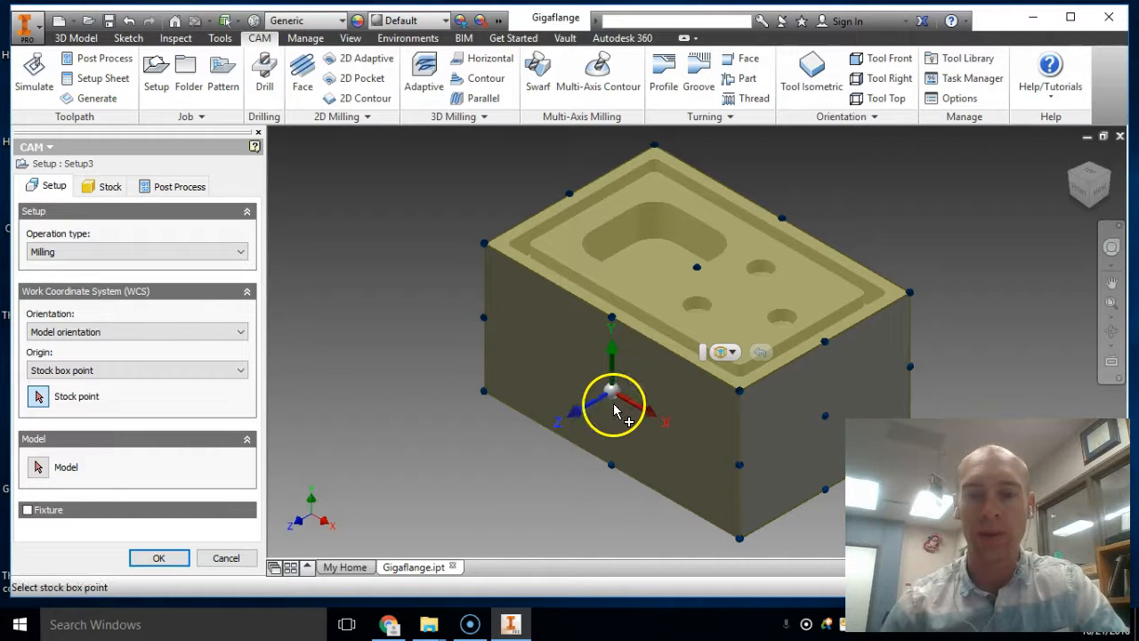
pyautogui.click(742, 391)
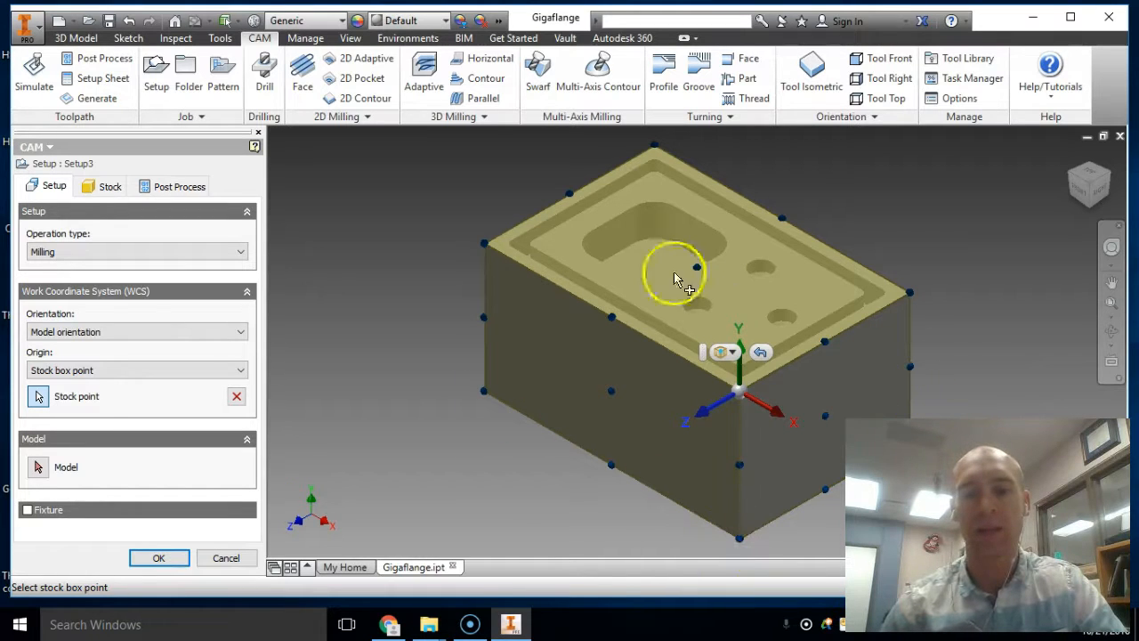
pyautogui.click(766, 480)
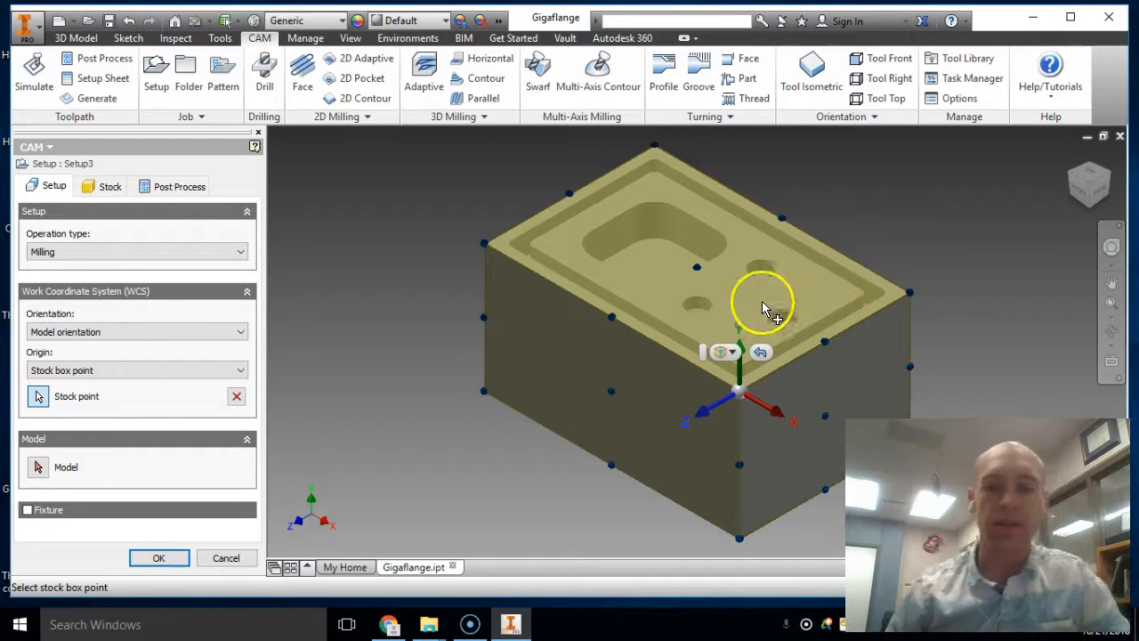
# Step: Orient the work coordinate system's Z axis normal to the part's upper planar face containing the pocket and holes
pyautogui.click(730, 405)
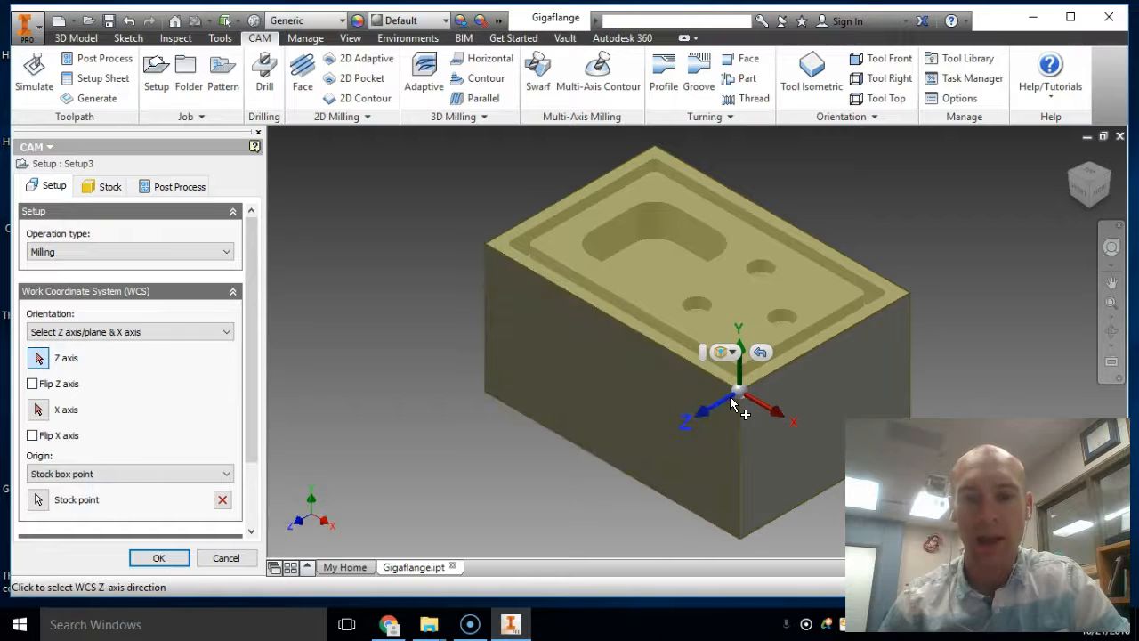
pyautogui.click(738, 318)
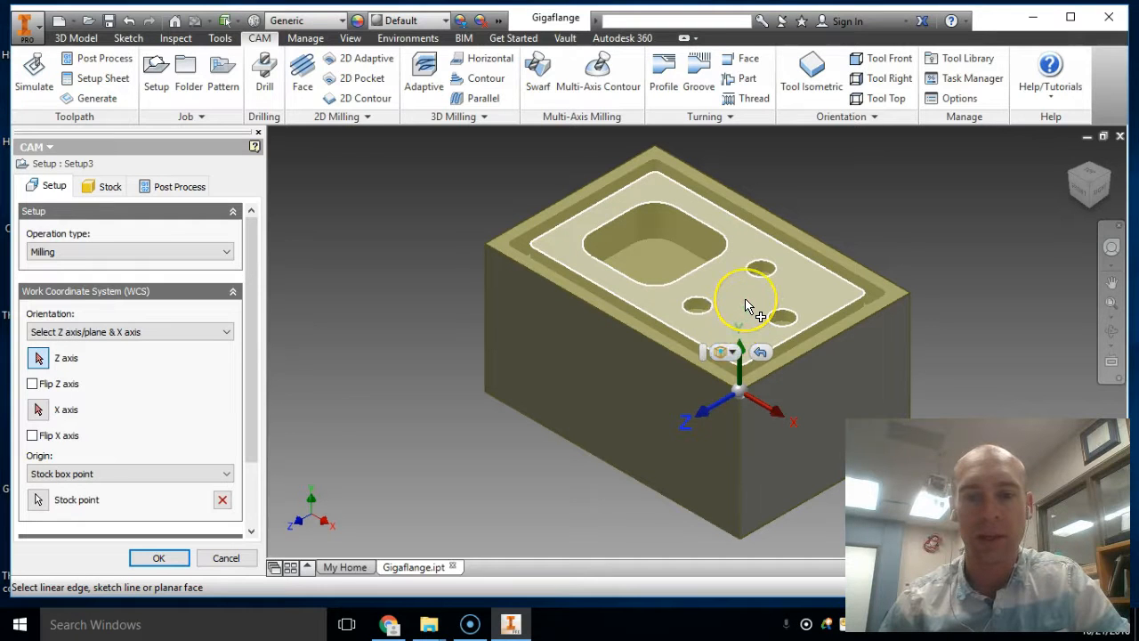
pyautogui.click(740, 372)
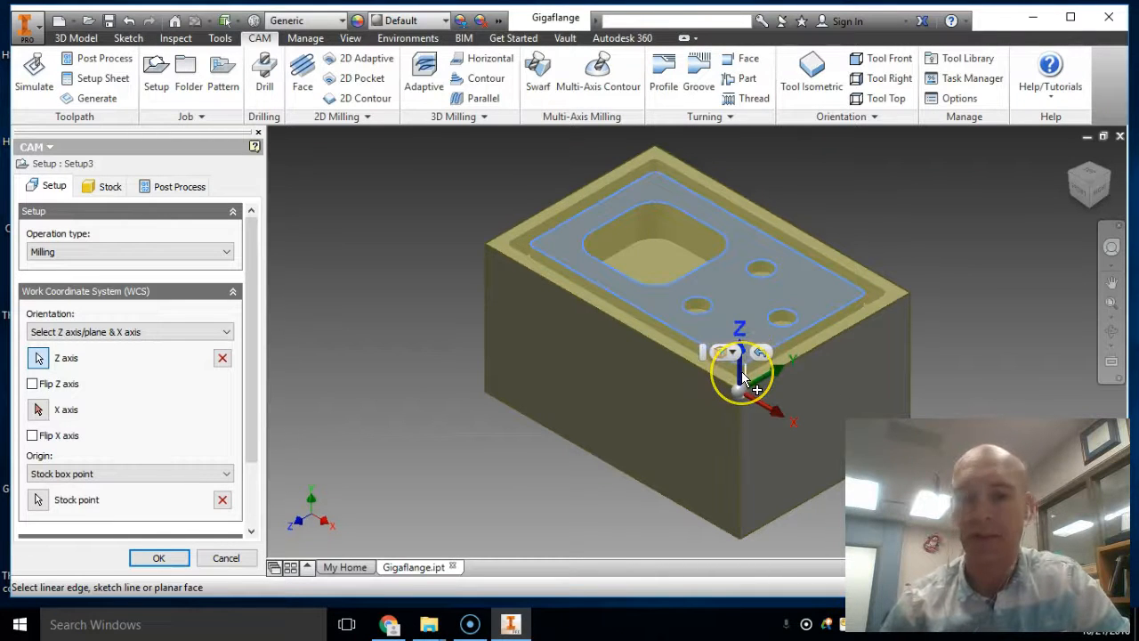
pyautogui.click(754, 385)
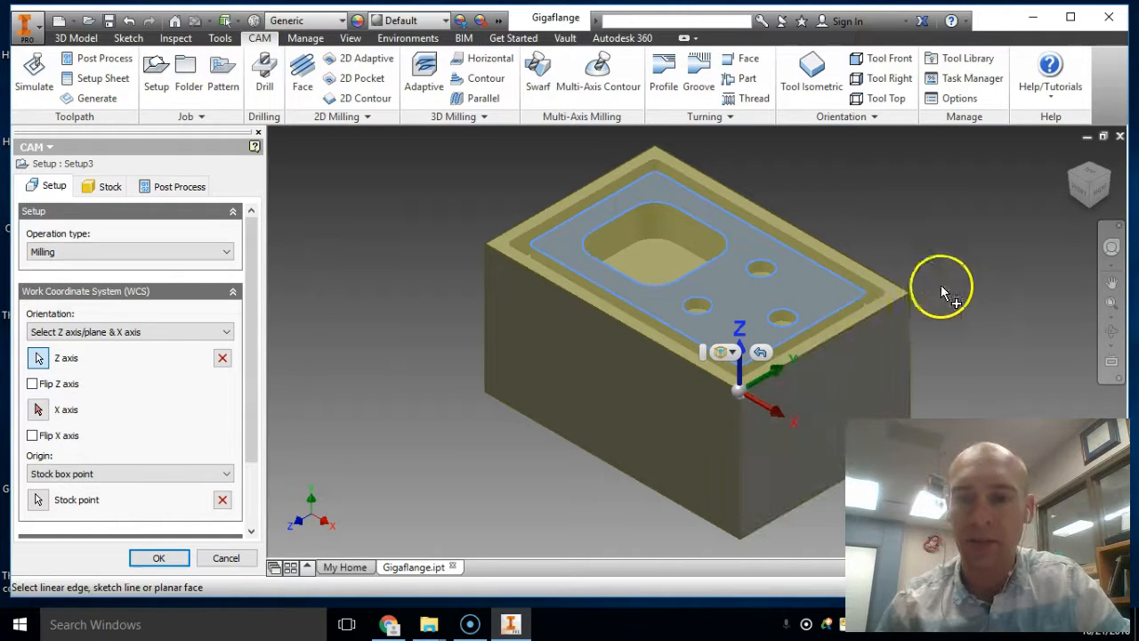
# Step: Align the X axis with the block's long side face next to the origin, and flip its direction toward the part
pyautogui.click(755, 406)
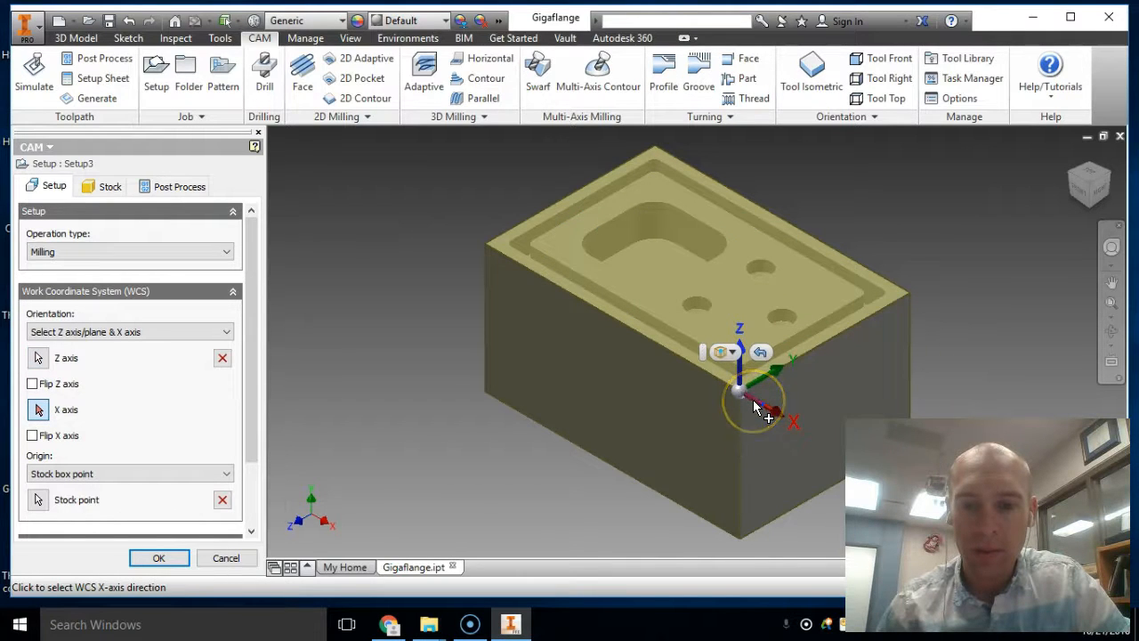
pyautogui.click(702, 405)
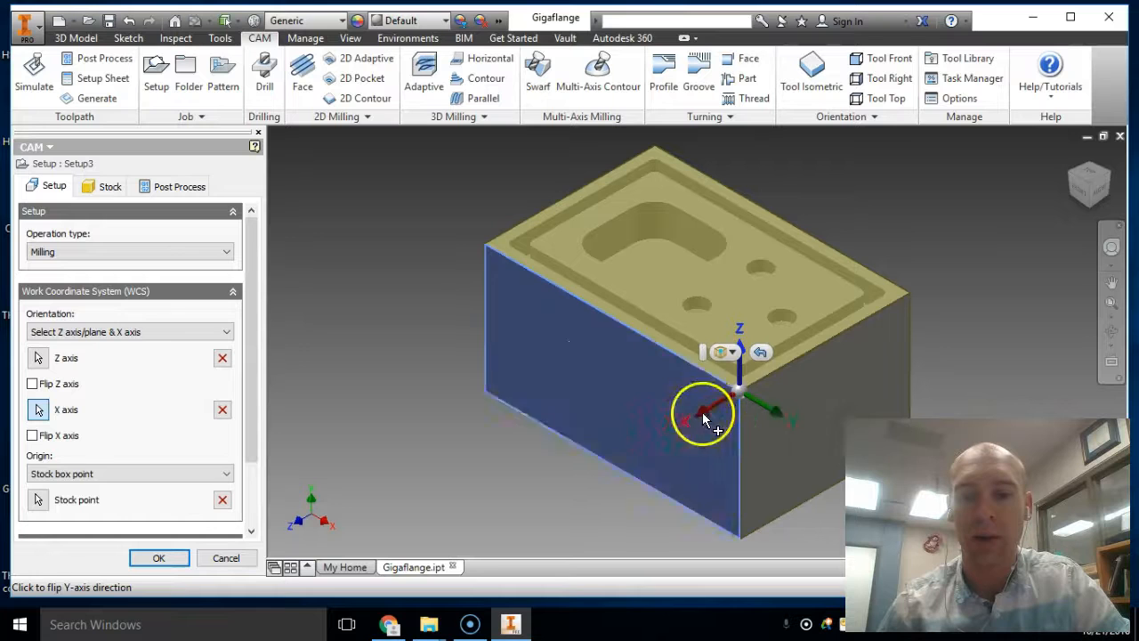
pyautogui.click(775, 409)
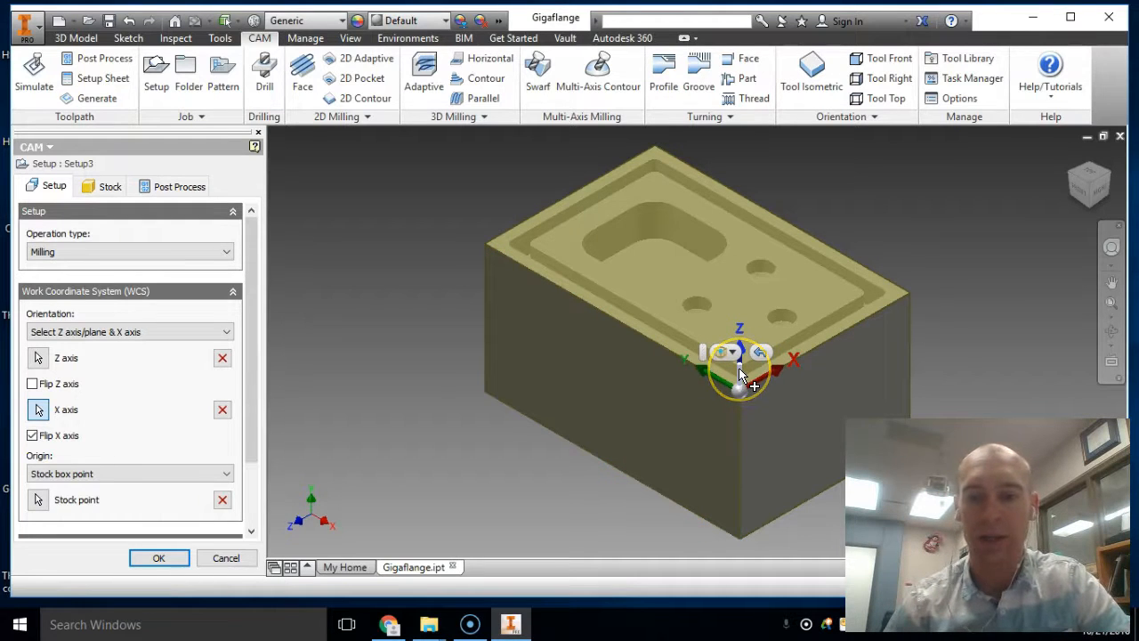
# Step: Try flipping the X and Z axis directions of the work coordinate system, and flip them back
pyautogui.click(792, 297)
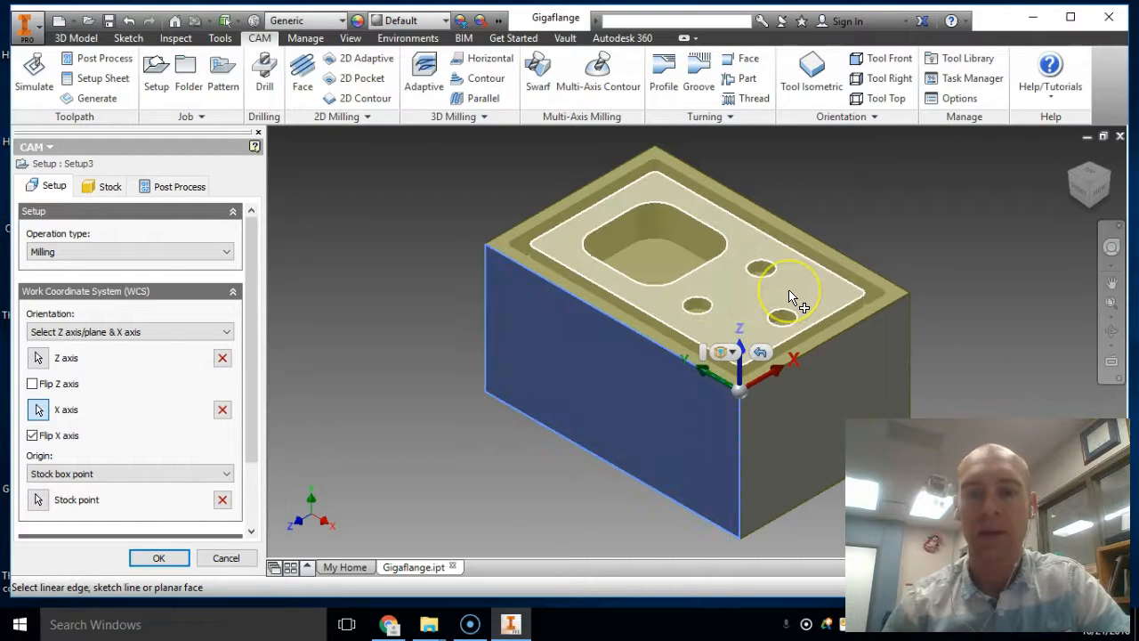
pyautogui.click(779, 373)
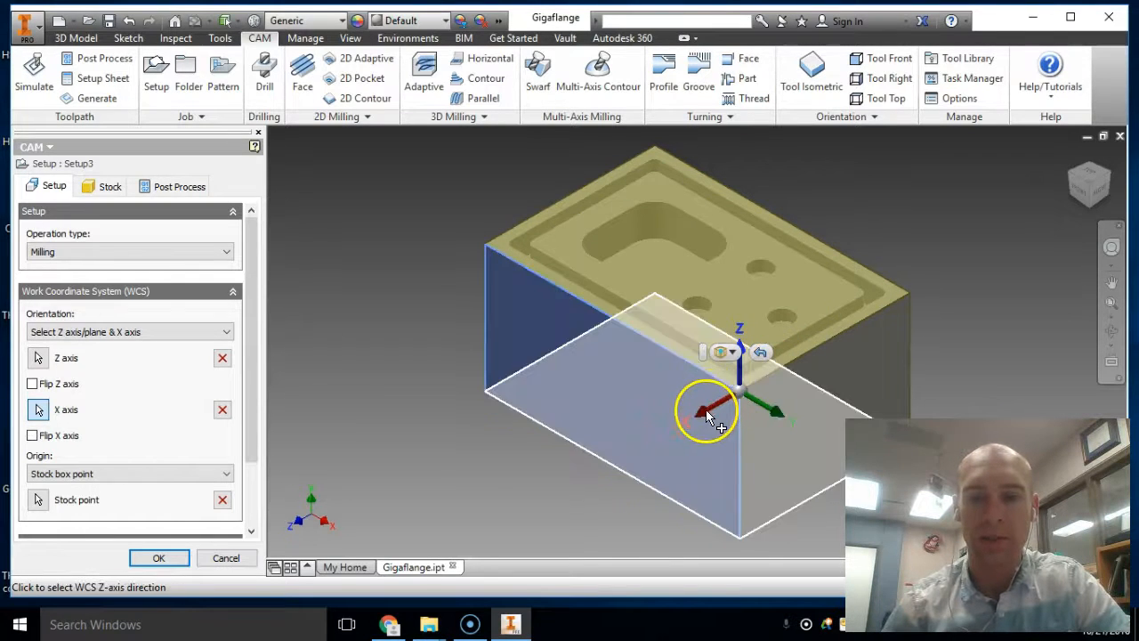
pyautogui.click(763, 402)
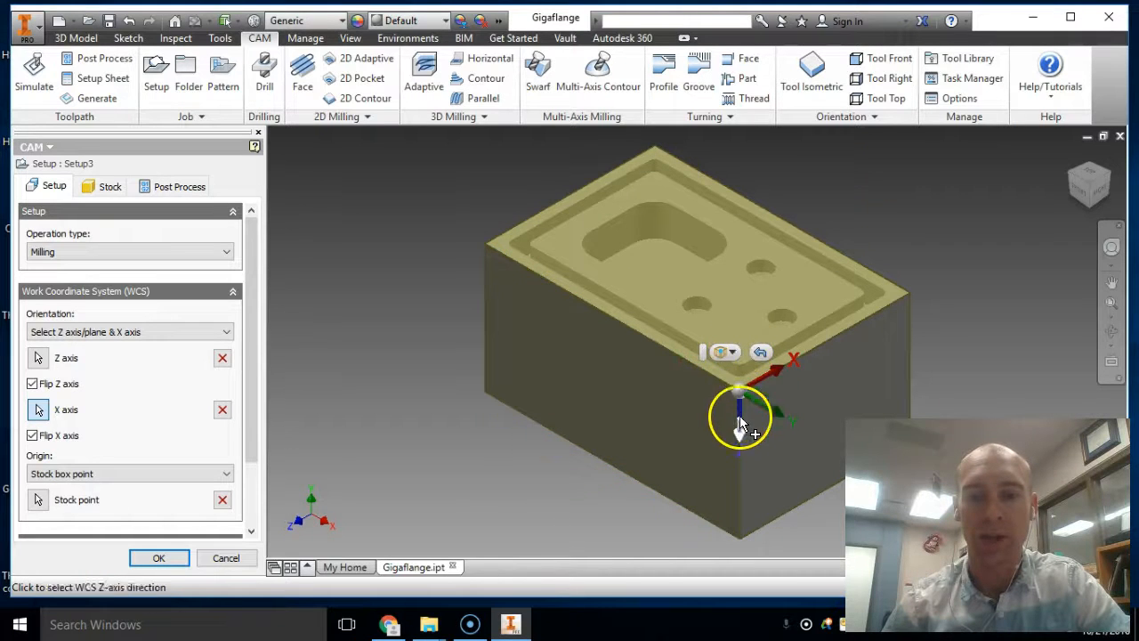
pyautogui.click(742, 436)
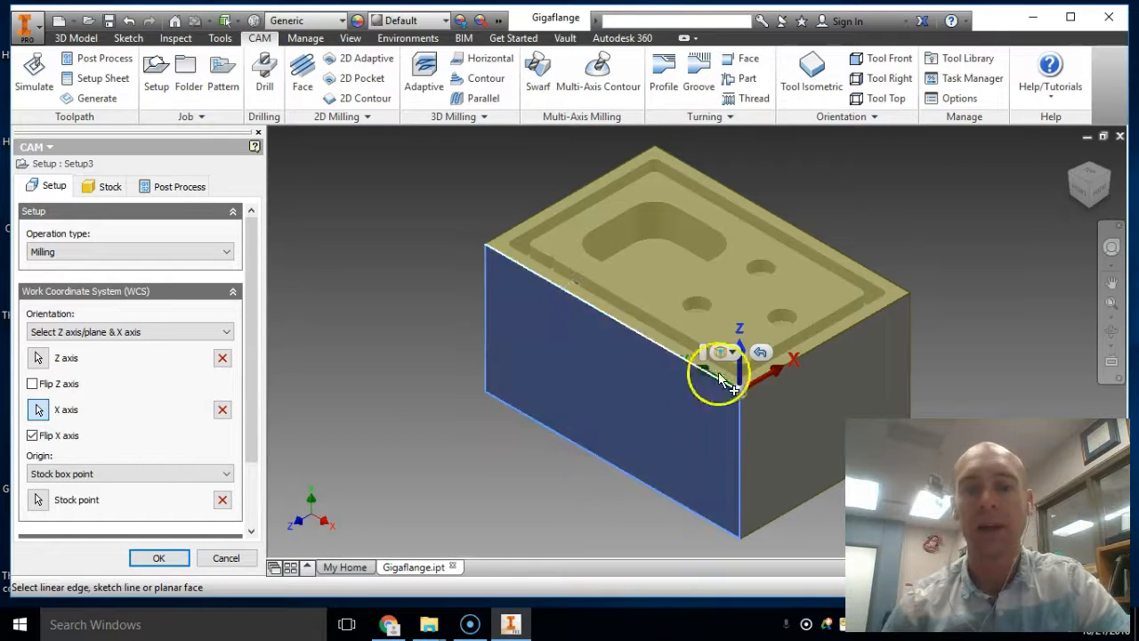
# Step: Define the stock as a relative size box with no additional stock and finish the setup
pyautogui.click(812, 67)
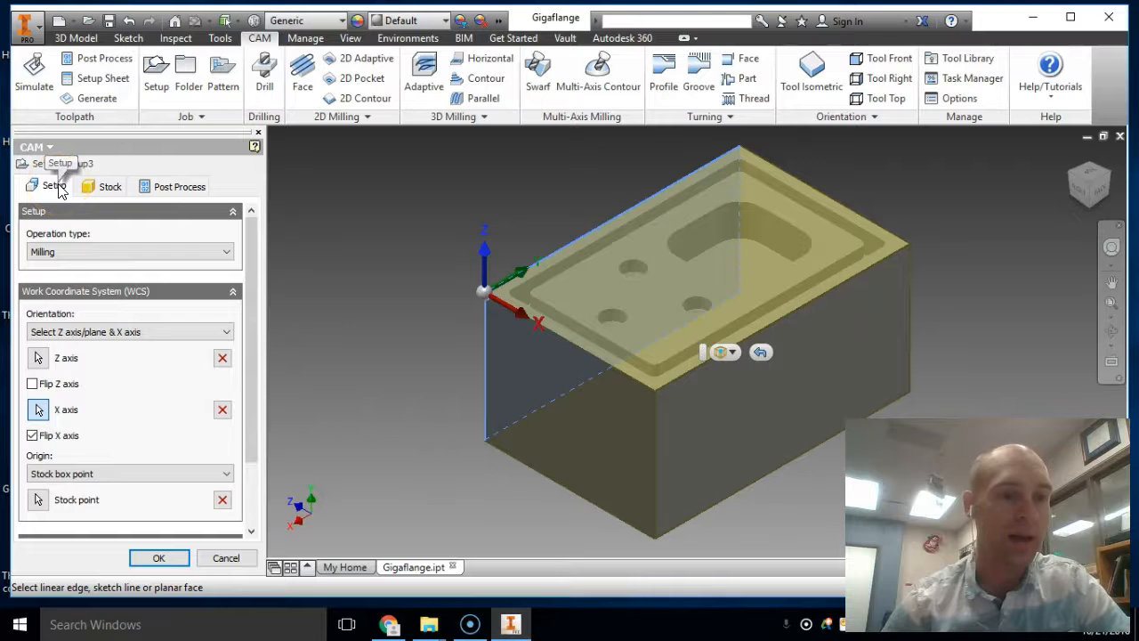
pyautogui.click(104, 189)
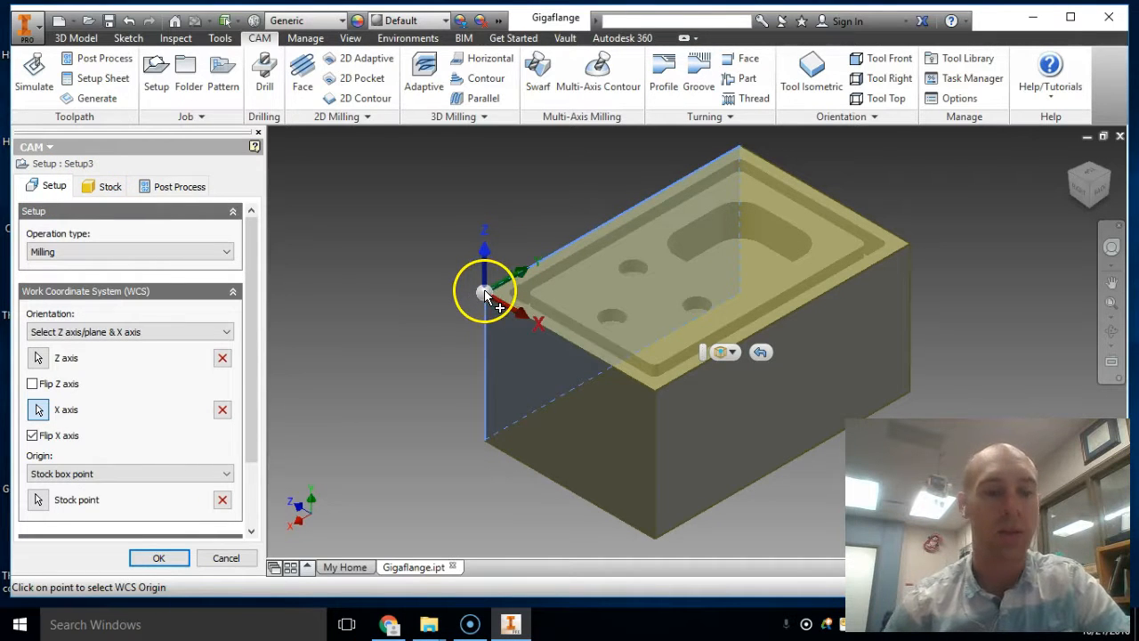
pyautogui.click(106, 186)
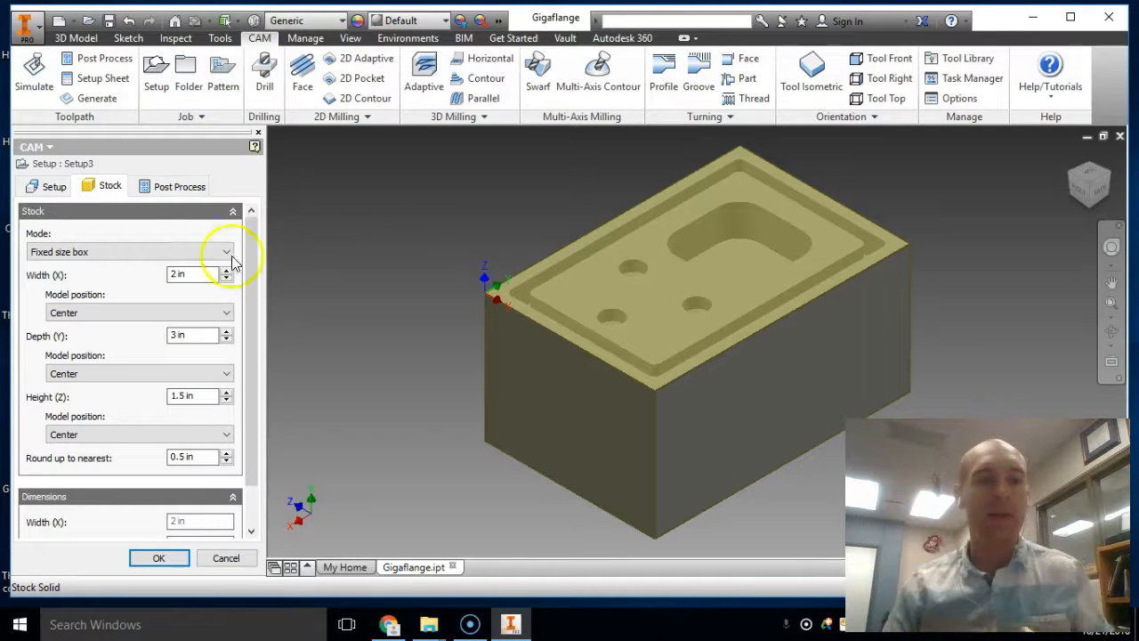
pyautogui.click(142, 253)
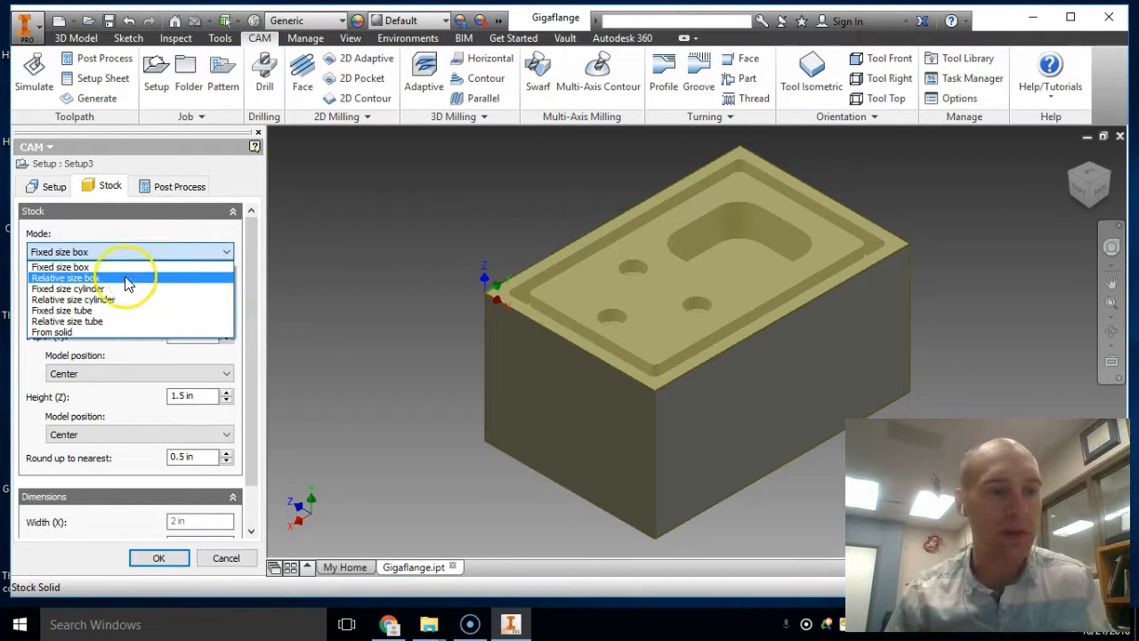
pyautogui.click(124, 277)
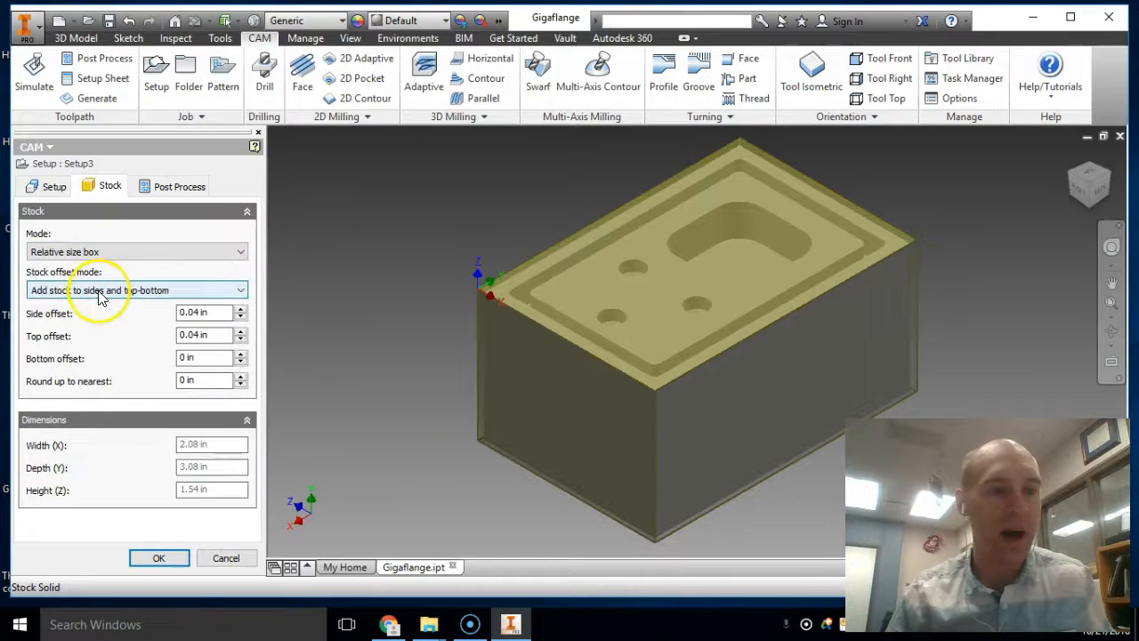
pyautogui.click(89, 290)
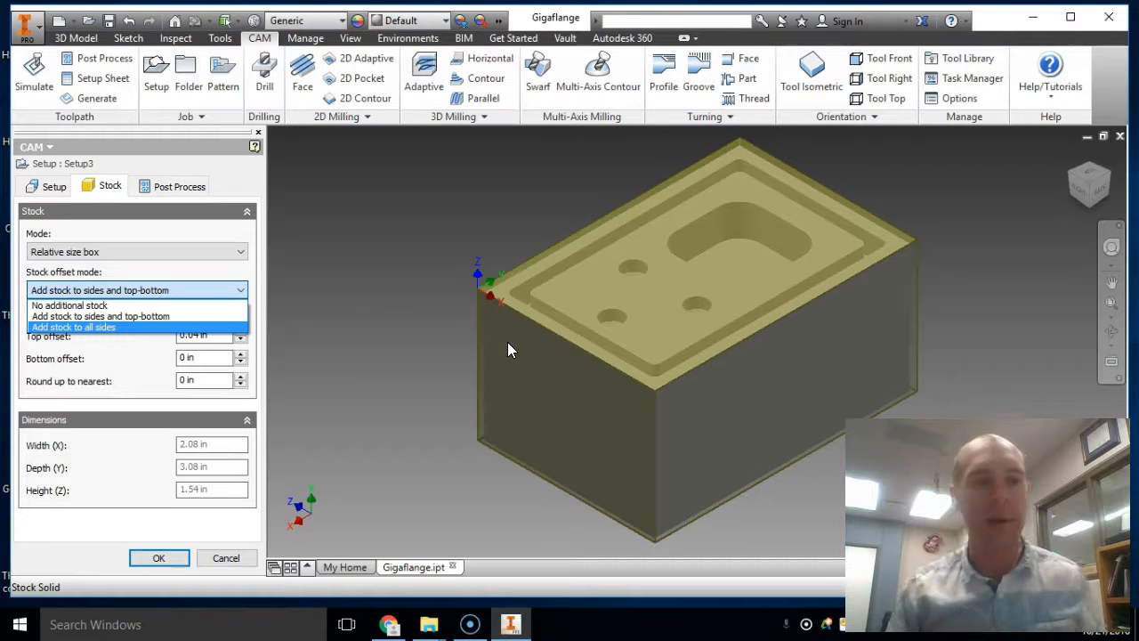
pyautogui.click(191, 305)
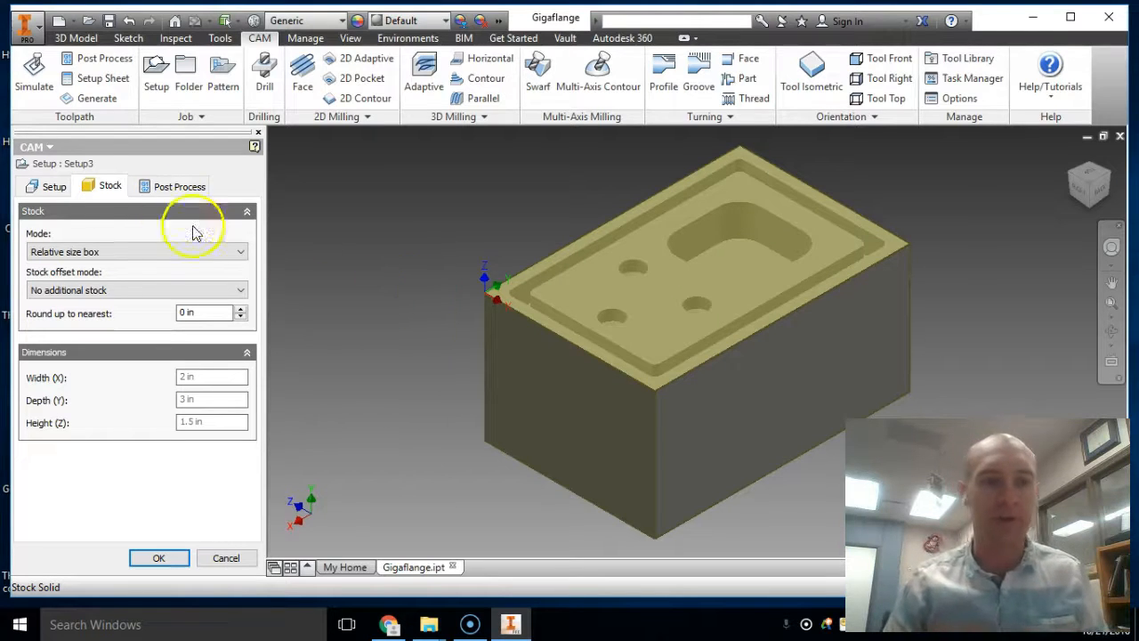
pyautogui.click(160, 558)
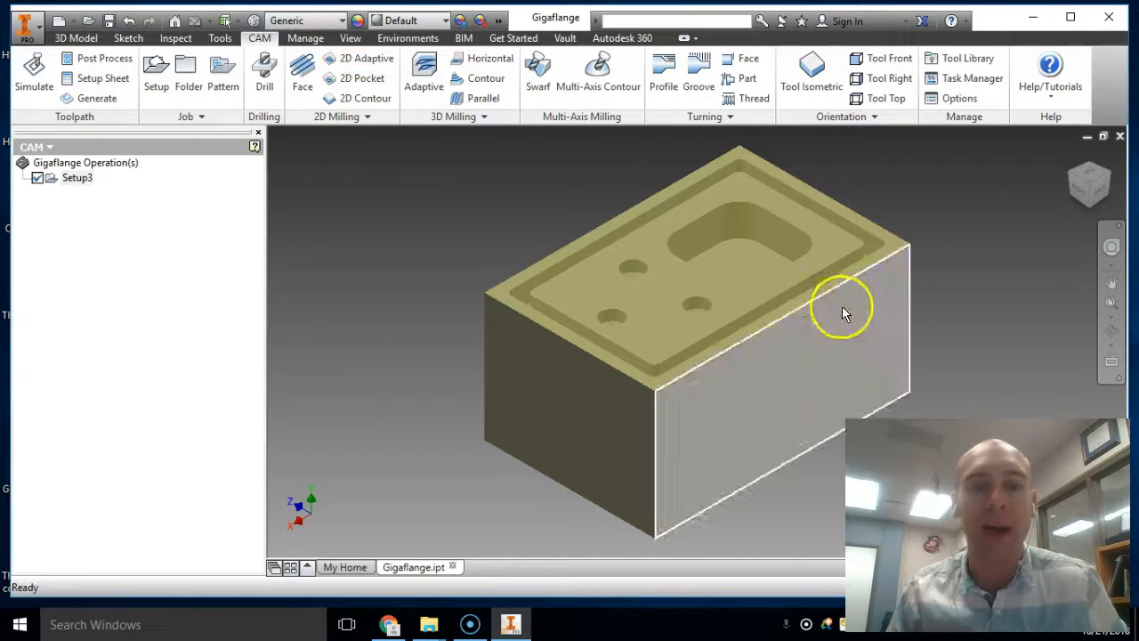
# Step: Start a 2D Pocket operation and assign it a new 0.5 in flat mill, created as tool number 3
pyautogui.click(357, 79)
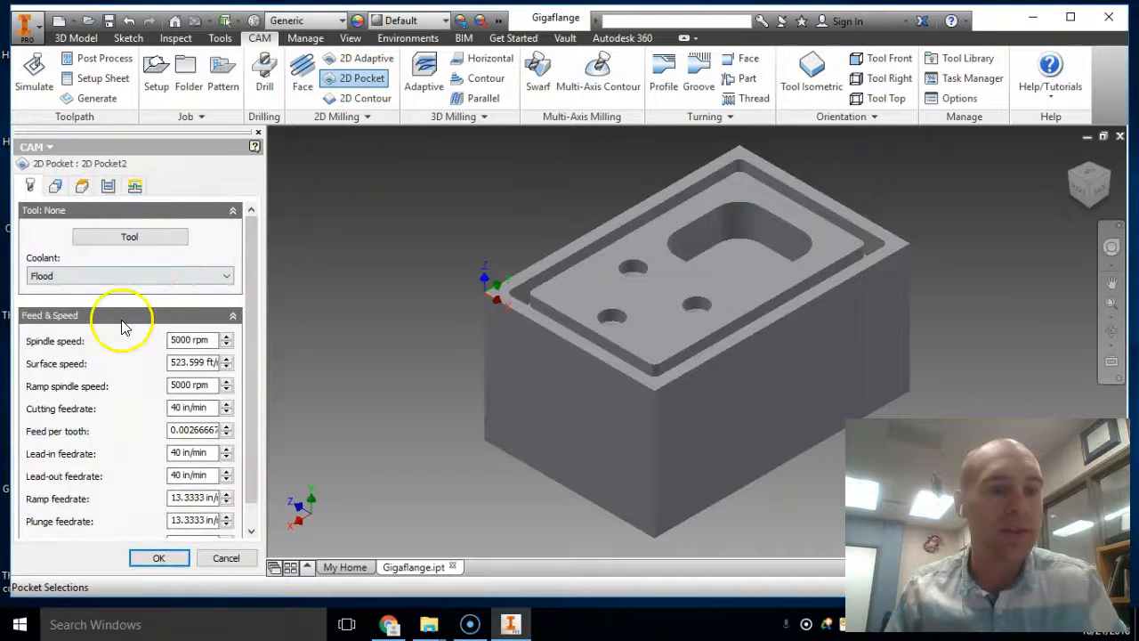
pyautogui.click(130, 237)
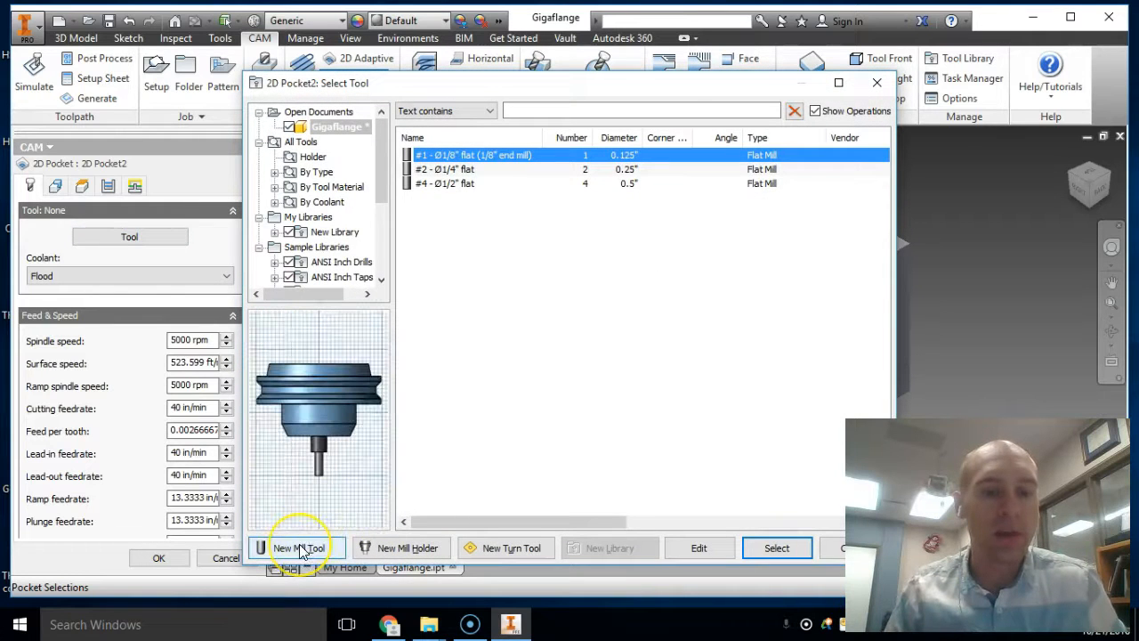
pyautogui.click(301, 548)
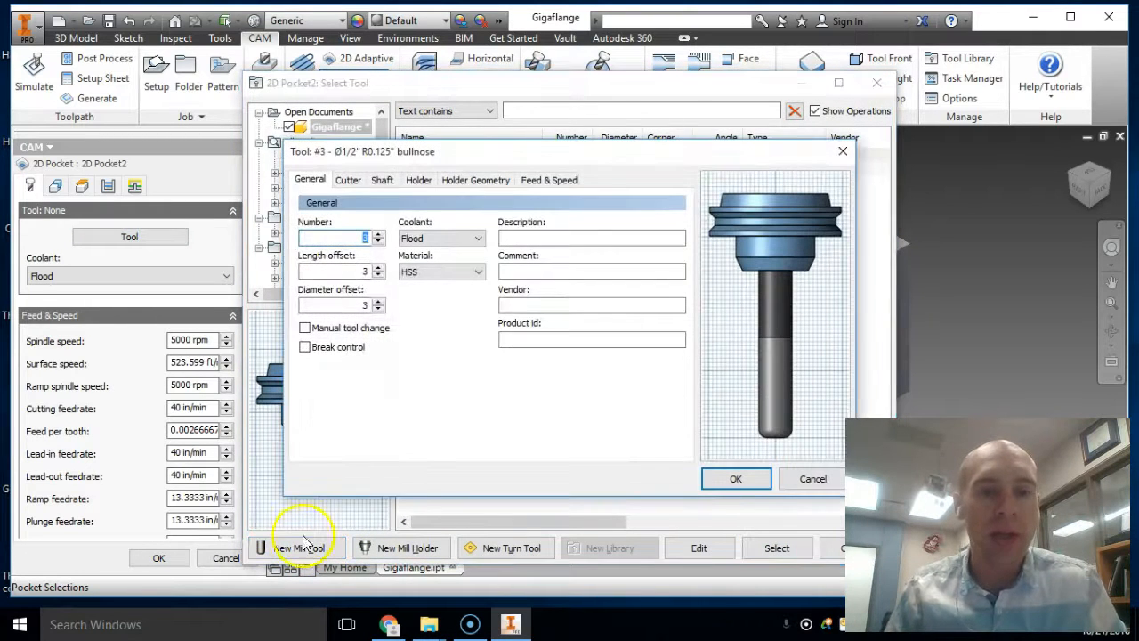
pyautogui.click(348, 181)
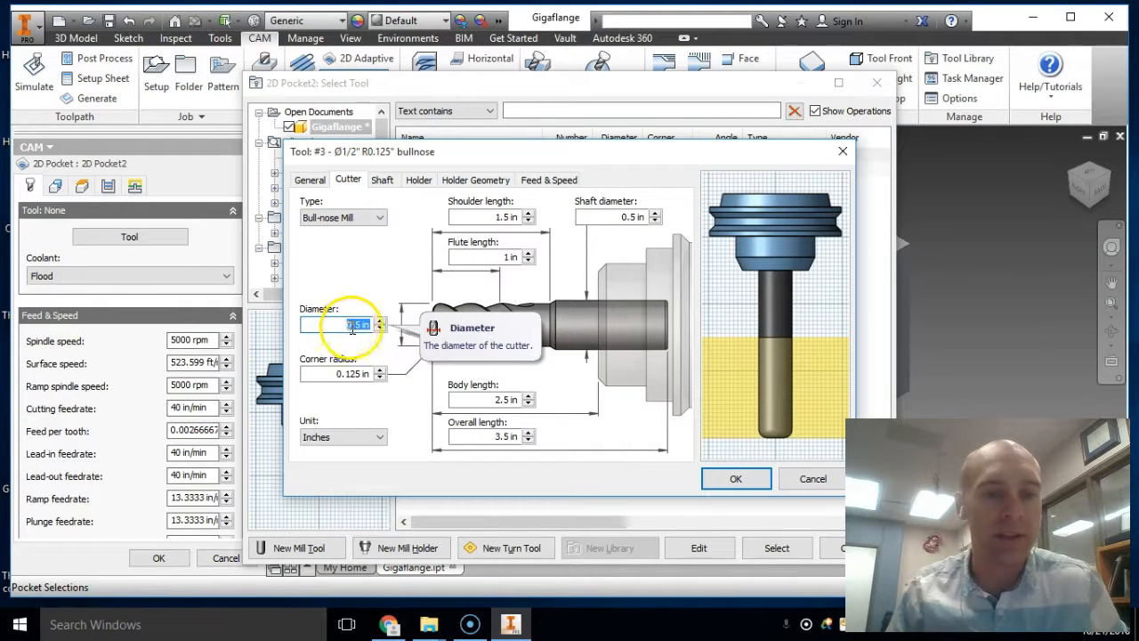
pyautogui.click(356, 219)
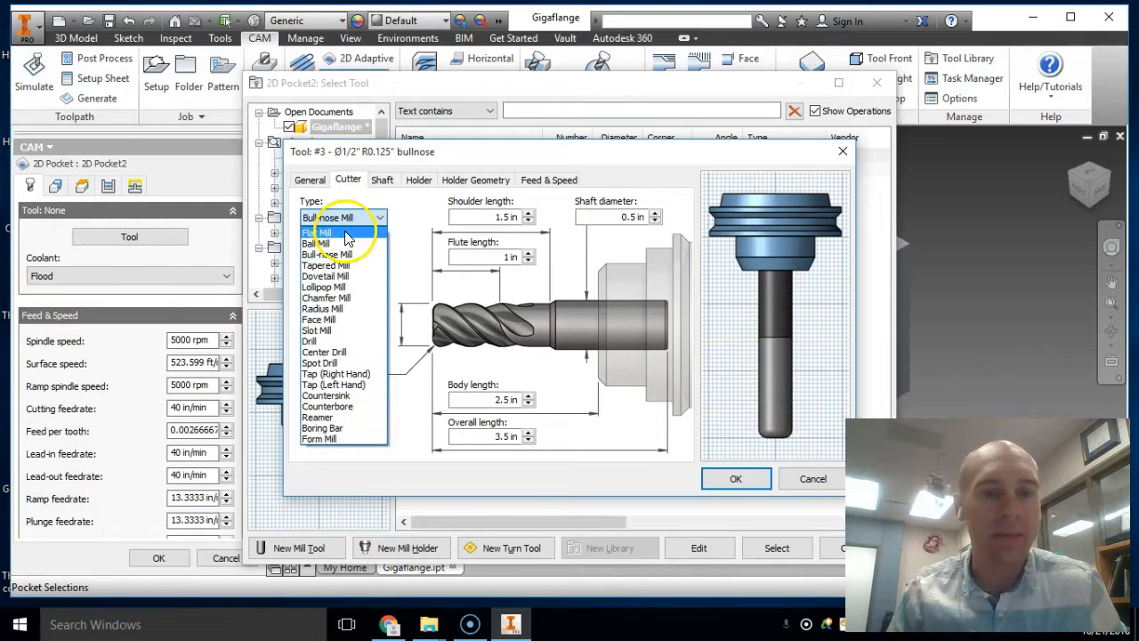
pyautogui.click(353, 232)
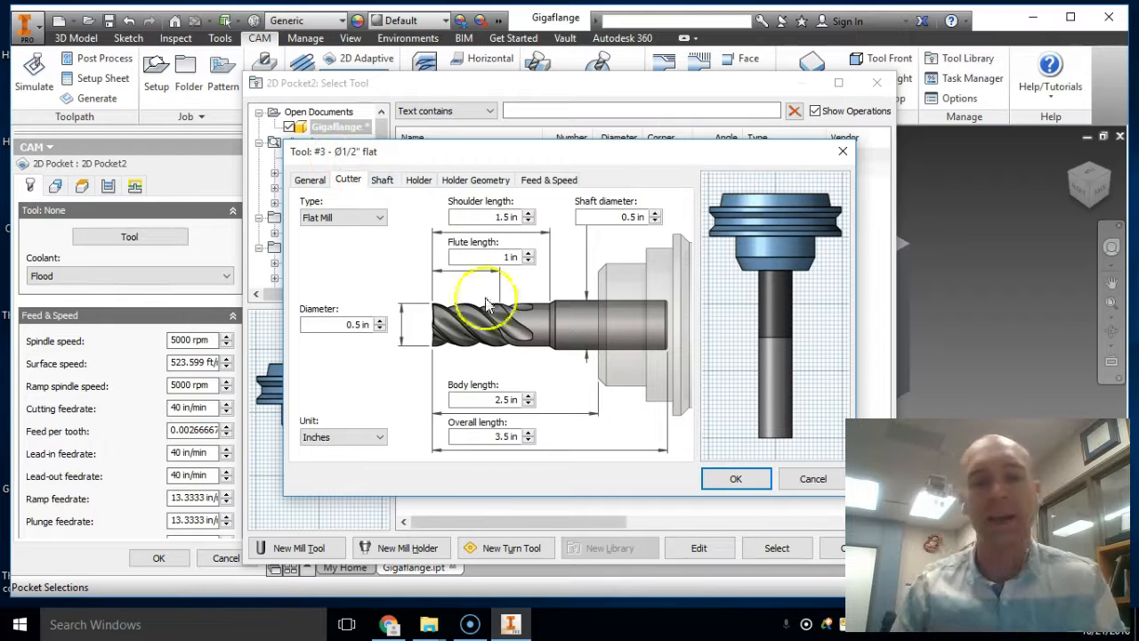
pyautogui.click(736, 480)
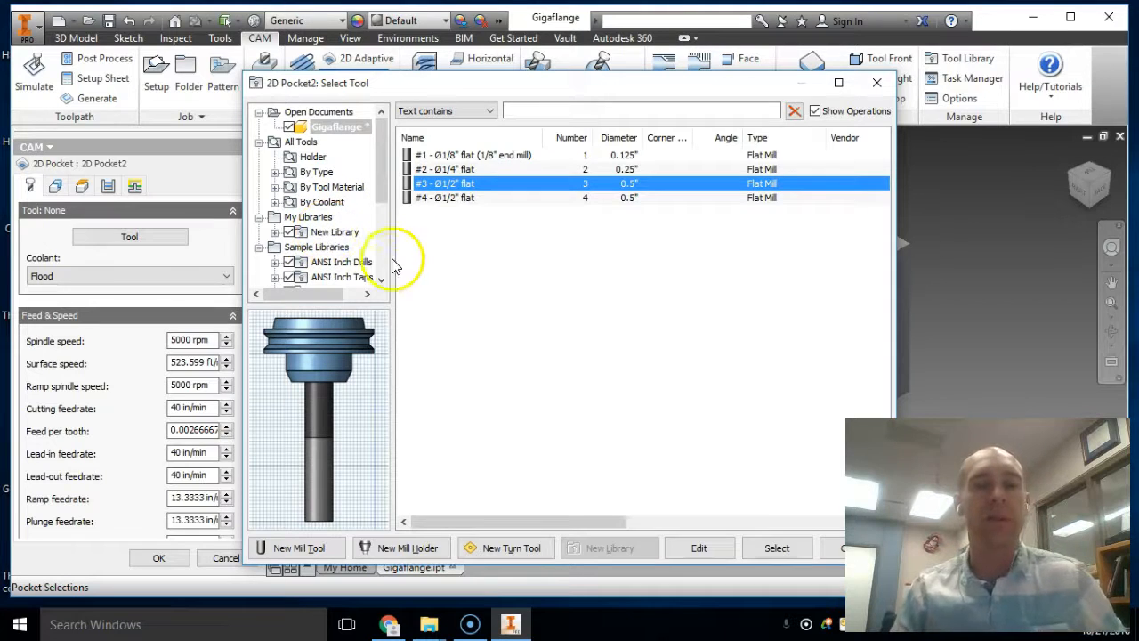
pyautogui.doubleClick(449, 192)
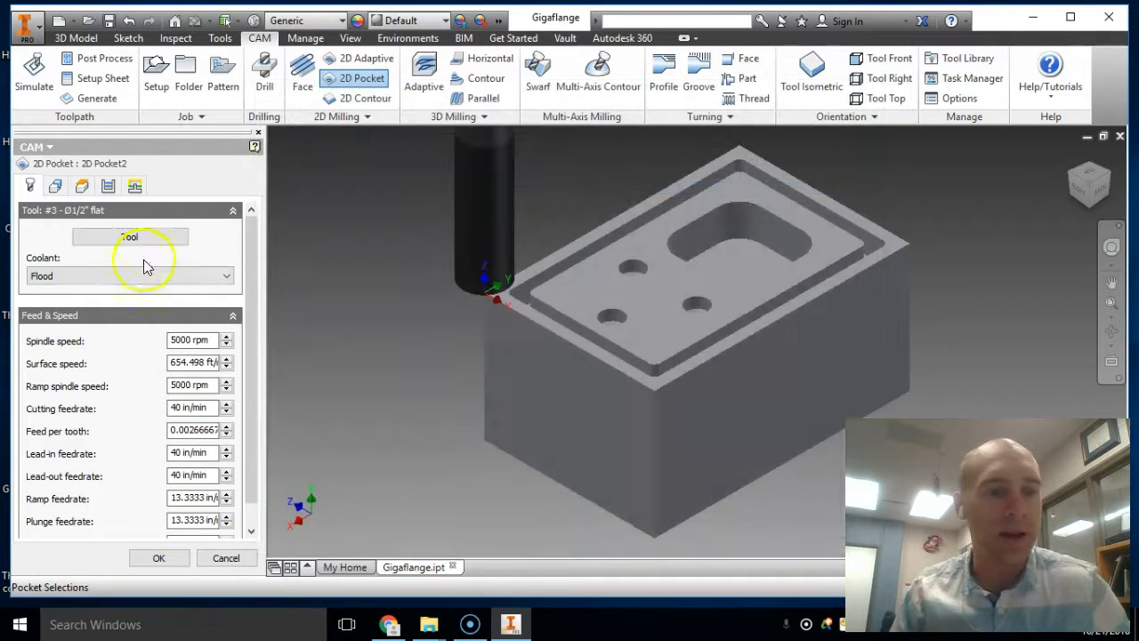
# Step: Edit the 1/2 in flat mill's feed and speed settings, setting the spindle speed to 14000 rpm
pyautogui.click(138, 236)
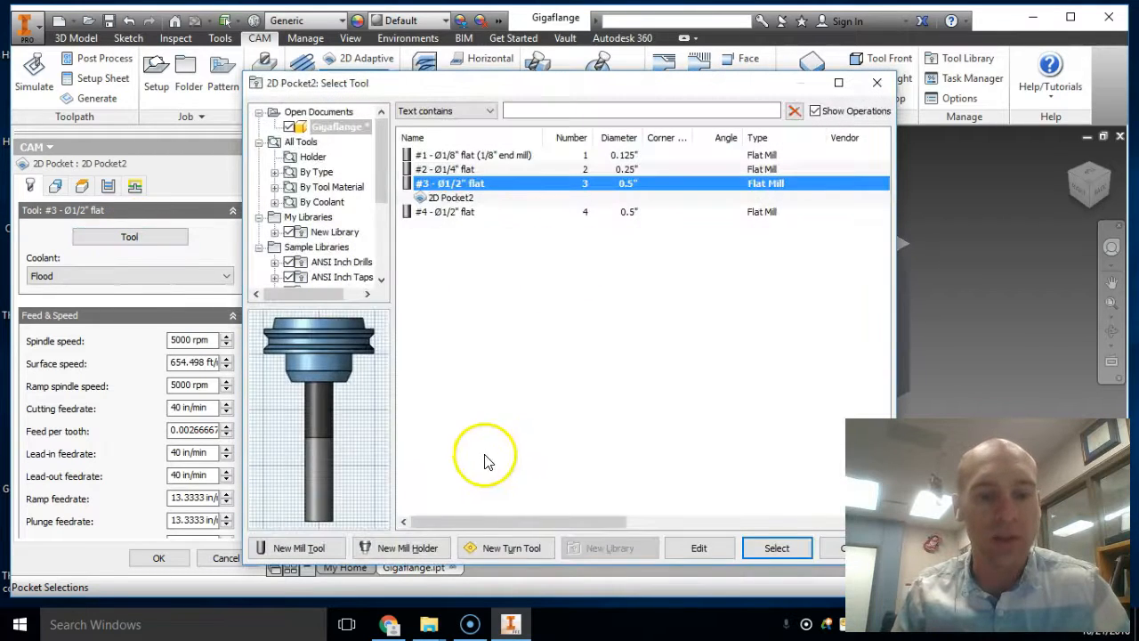
pyautogui.click(698, 547)
pyautogui.click(541, 181)
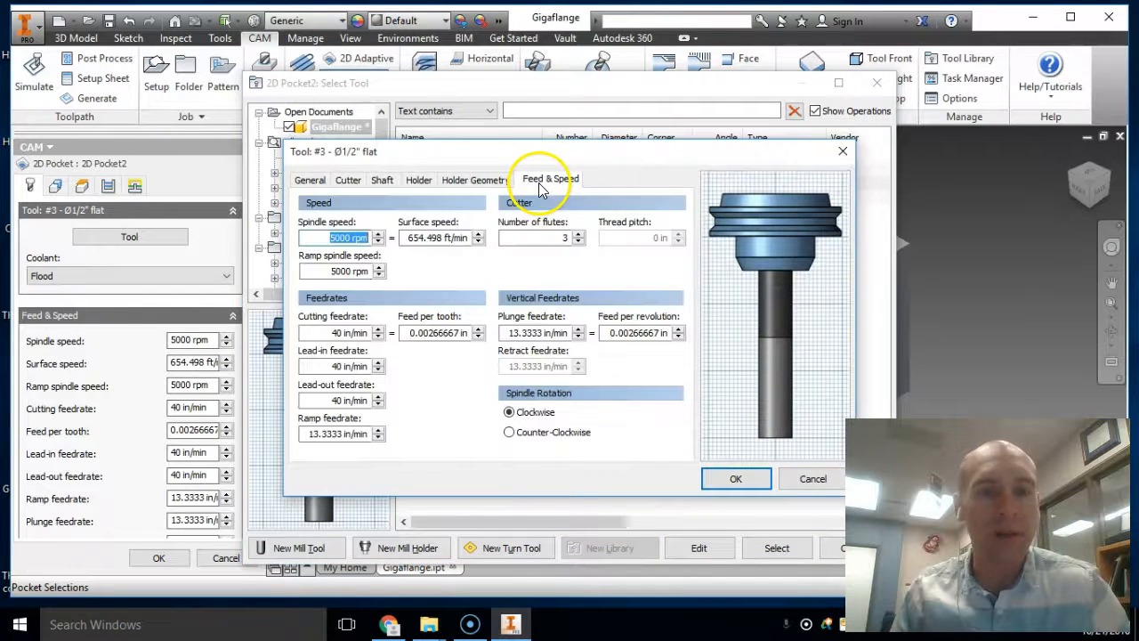
pyautogui.click(330, 237)
pyautogui.write('14')
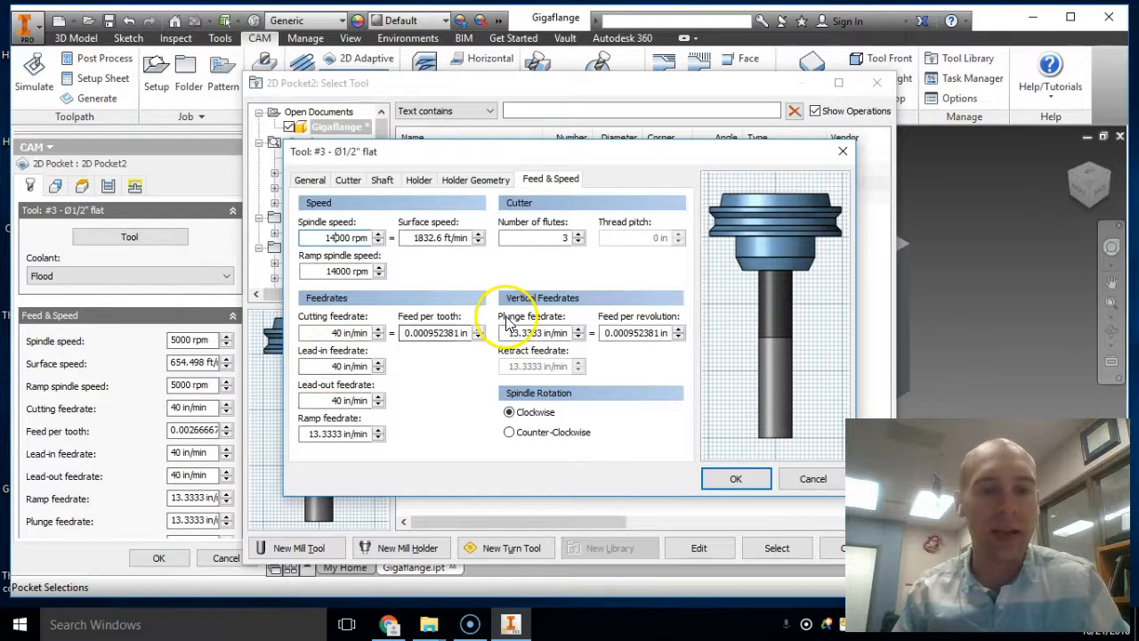
# Step: Set the 1/2 in flat mill's number of flutes to 2, and check its cutter diameter and spindle speed
pyautogui.doubleClick(564, 238)
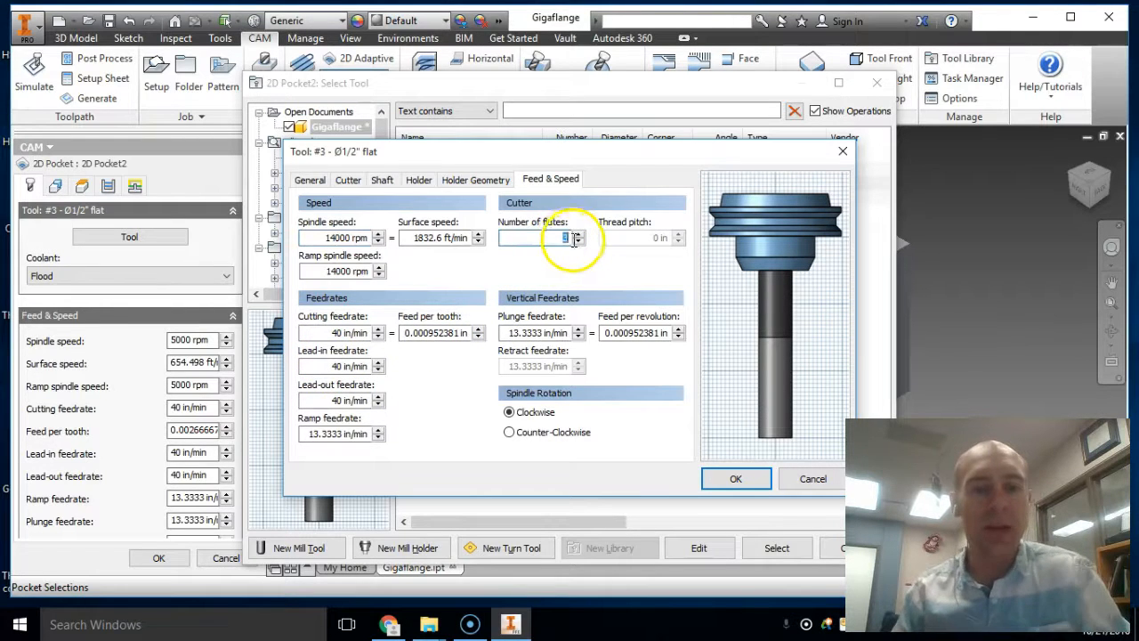
pyautogui.write('2')
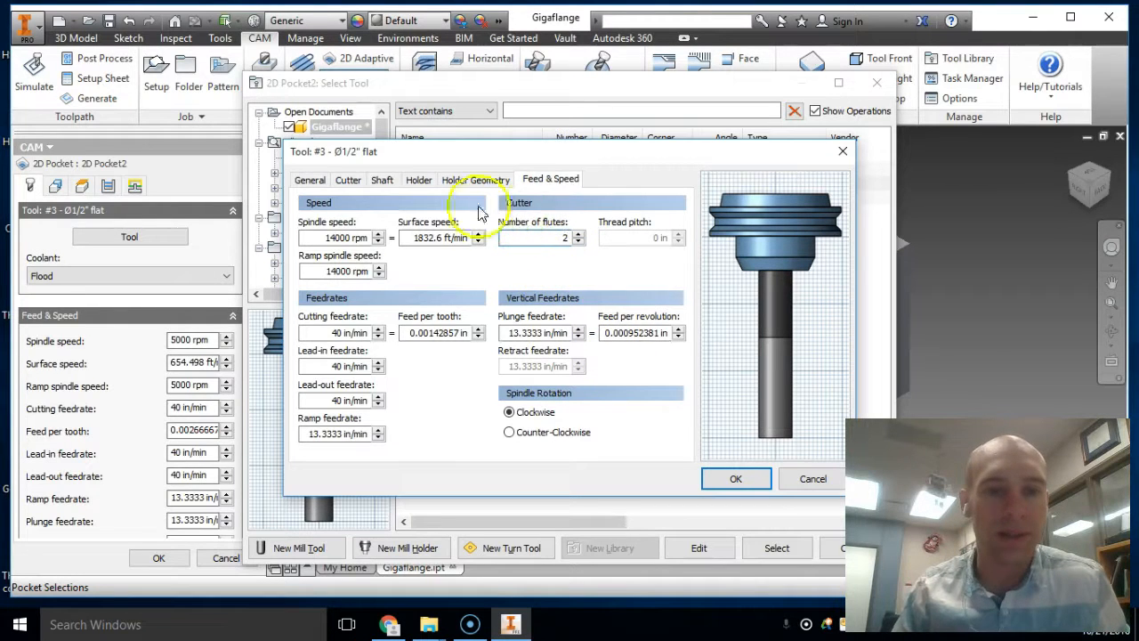
pyautogui.click(348, 179)
pyautogui.doubleClick(354, 324)
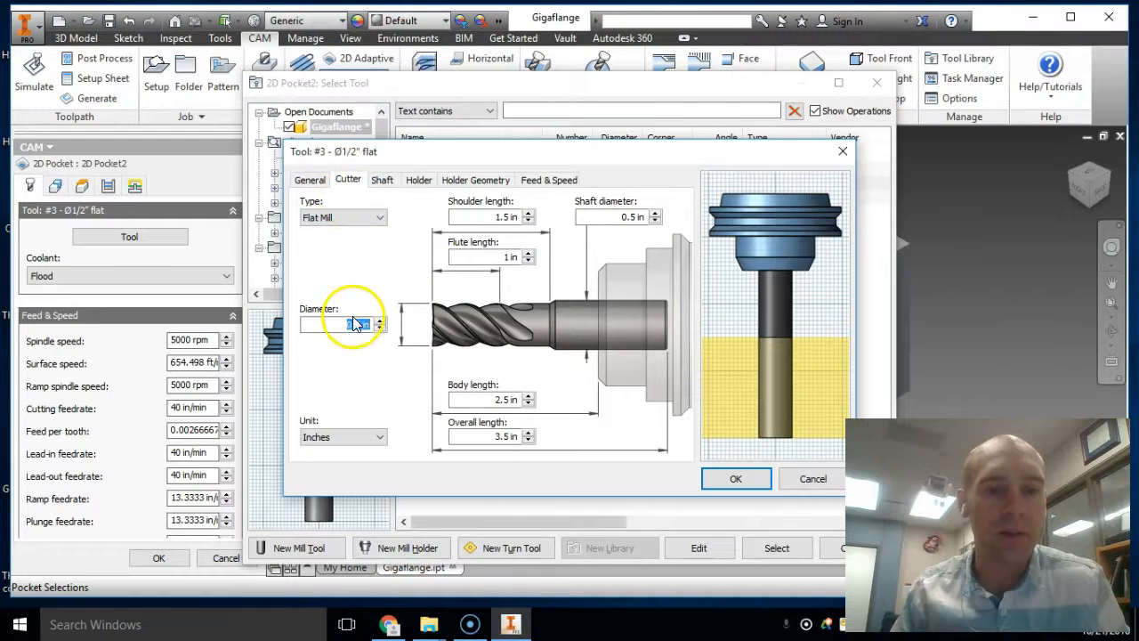
pyautogui.click(549, 180)
pyautogui.doubleClick(347, 238)
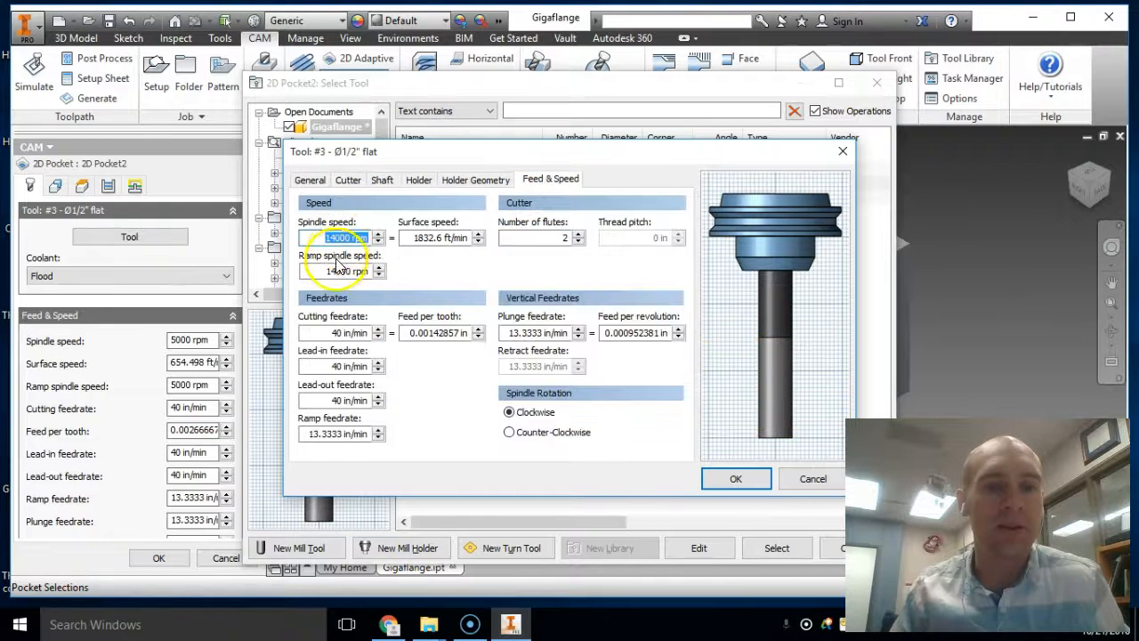
# Step: Save the tool changes, override the 2D Pocket operation's feeds and speeds with them, and select the edited 1/2 in flat mill
pyautogui.click(722, 478)
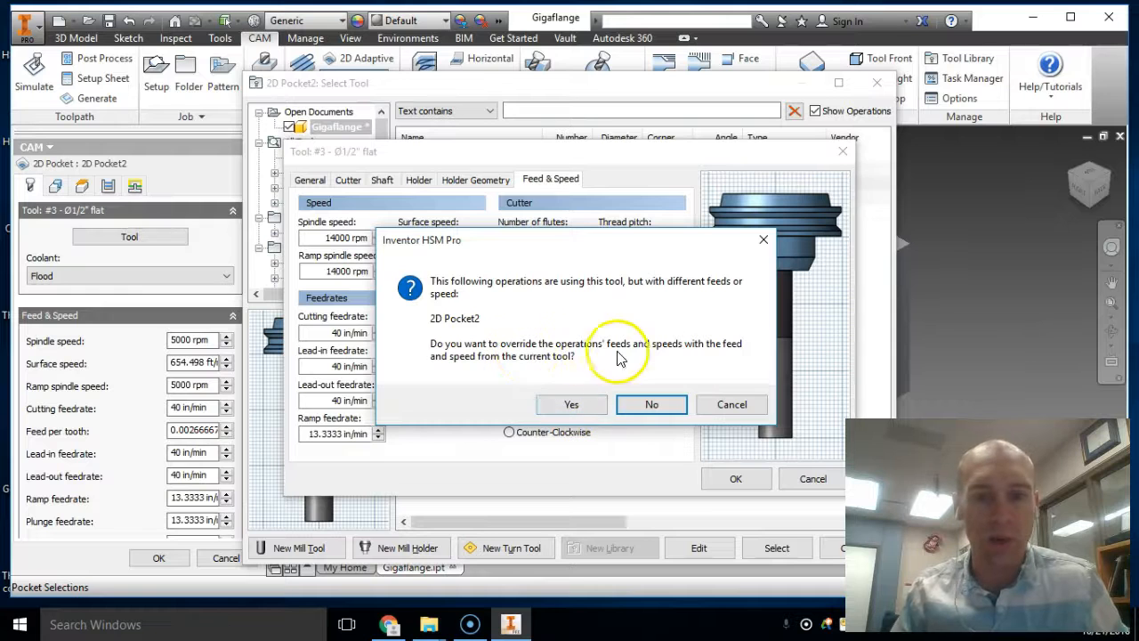
pyautogui.click(571, 404)
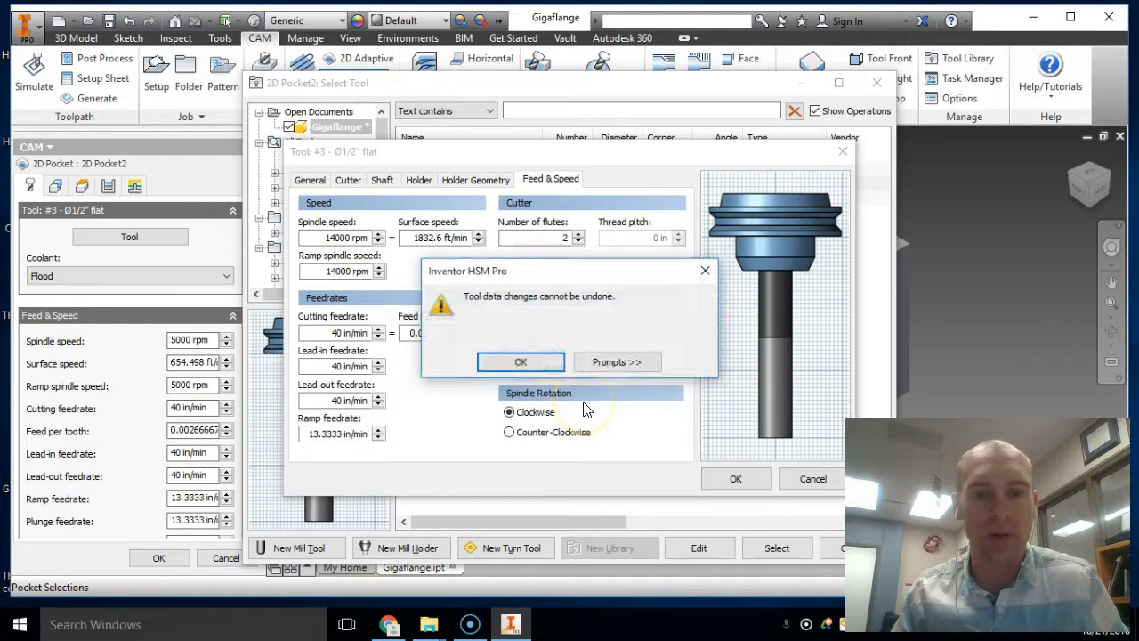
pyautogui.click(521, 361)
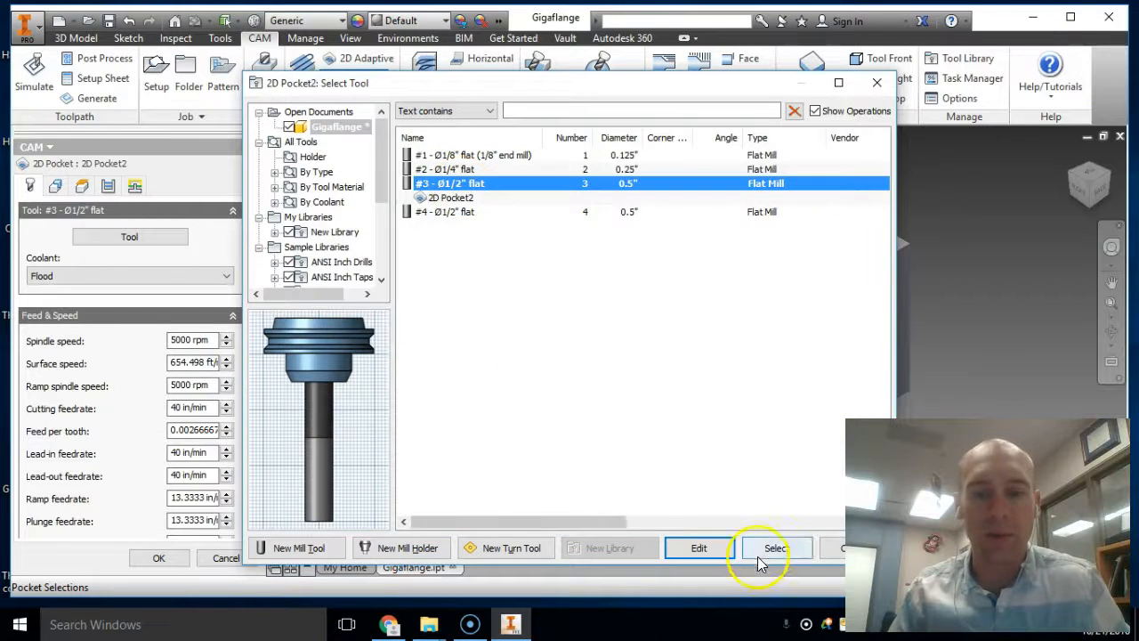
pyautogui.click(788, 551)
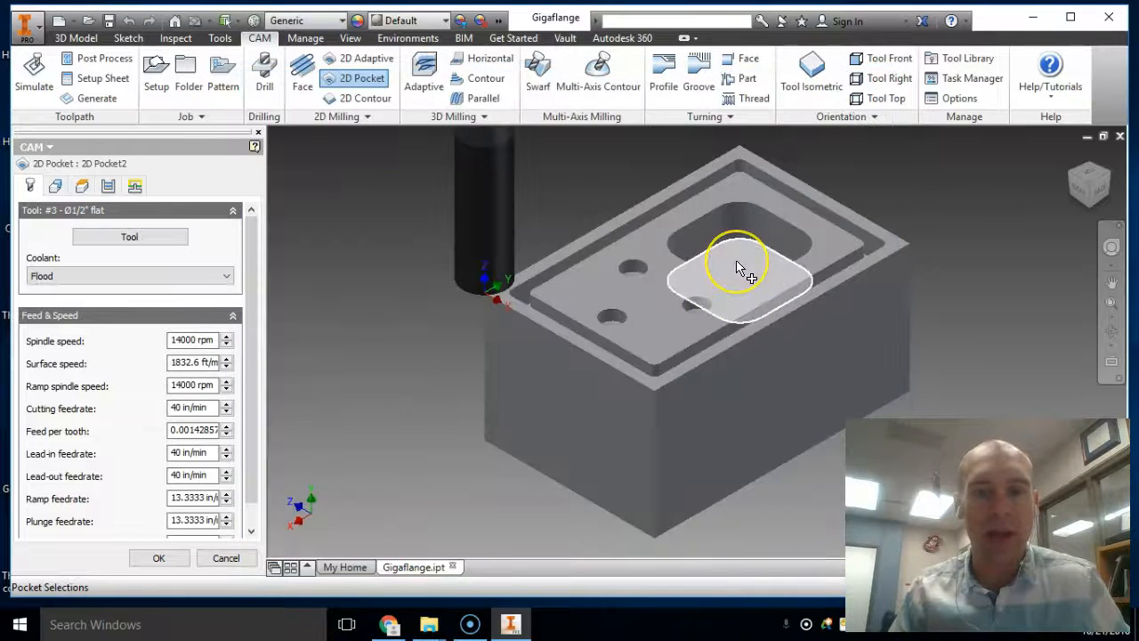
# Step: Select the bottom face of the large rounded pocket as the 2D Pocket's machining geometry
pyautogui.click(516, 281)
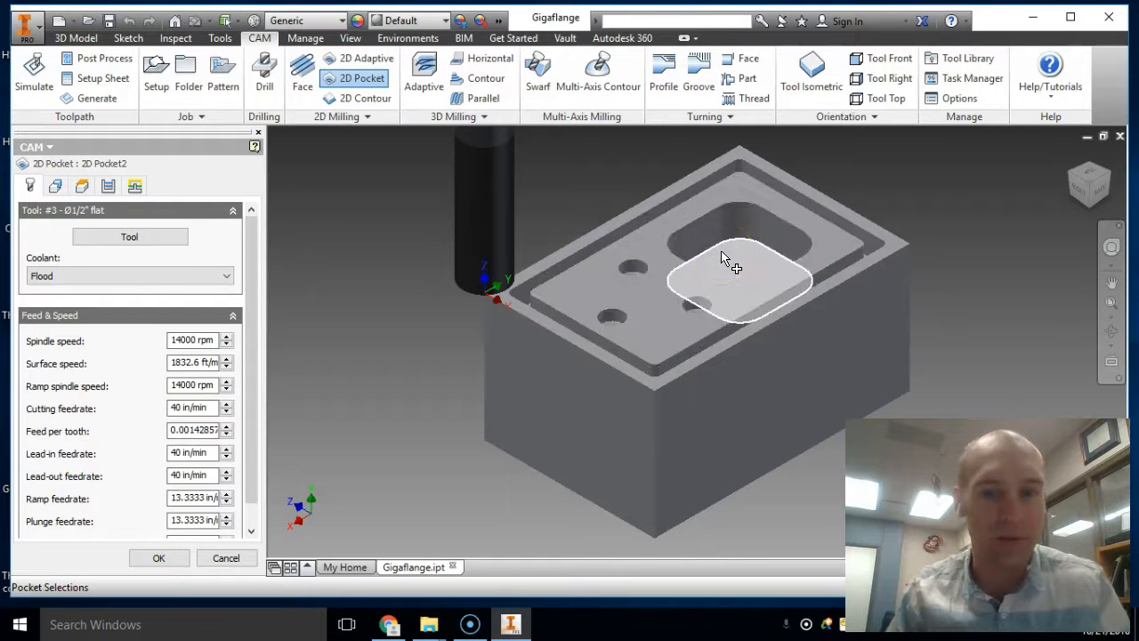
pyautogui.click(704, 273)
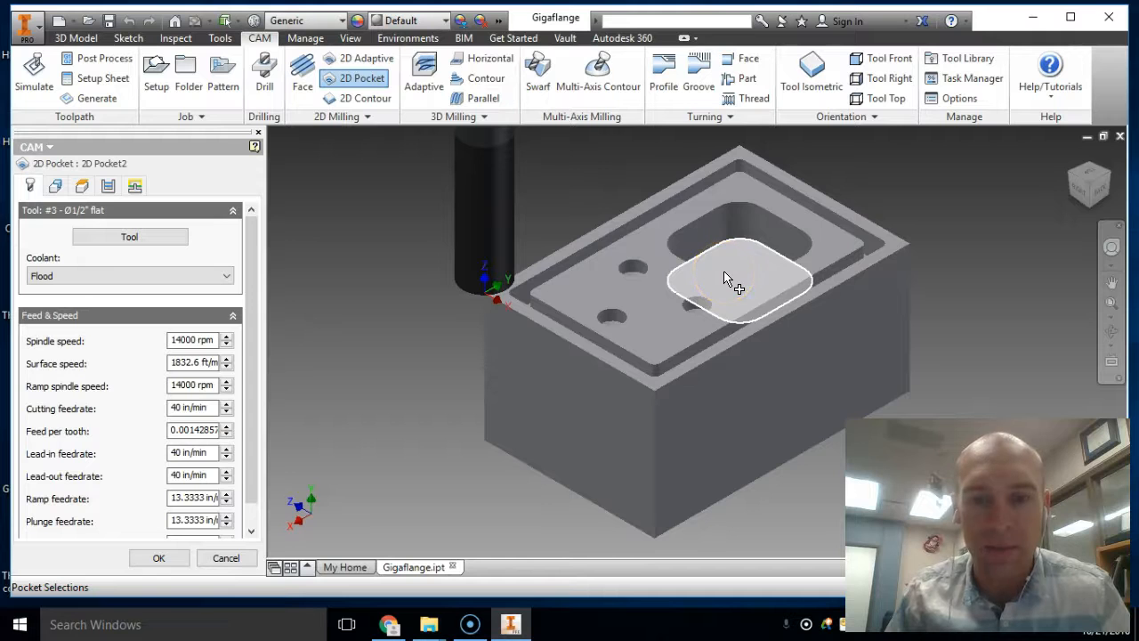
pyautogui.click(727, 273)
pyautogui.click(724, 267)
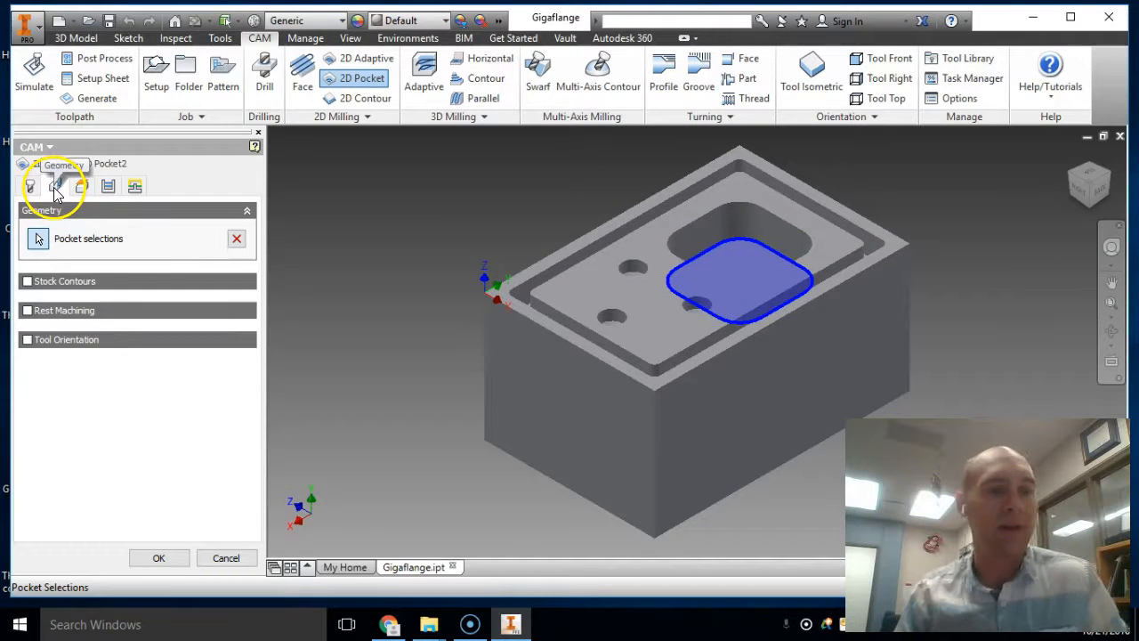
# Step: Review the 2D Pocket's height settings and set the maximum stepover for its passes to 0.25 in
pyautogui.click(84, 189)
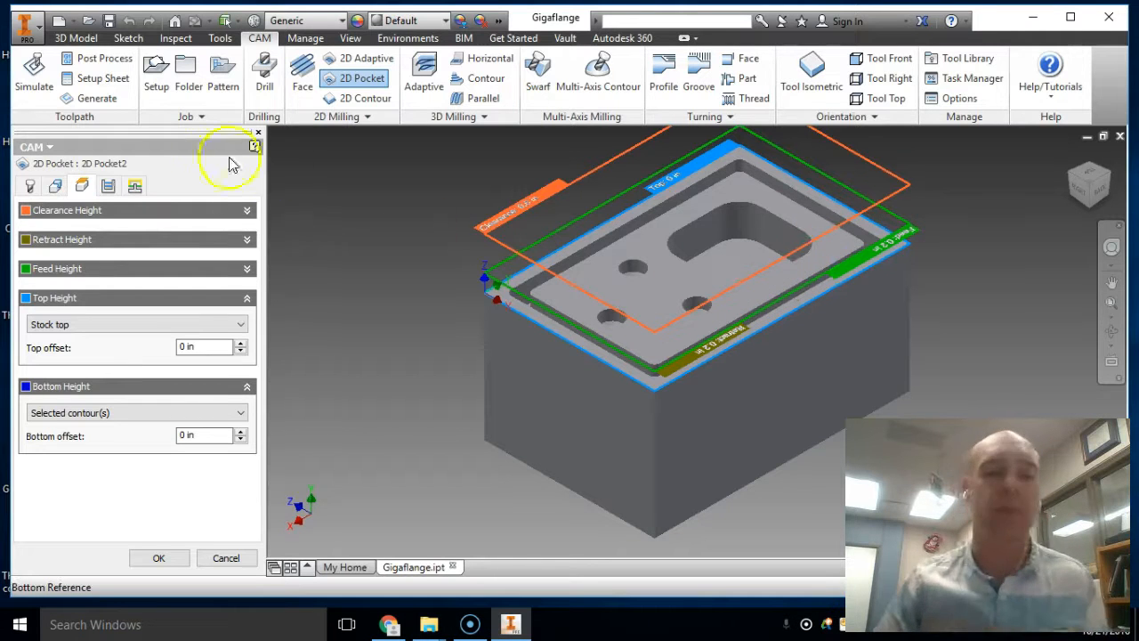
pyautogui.click(108, 188)
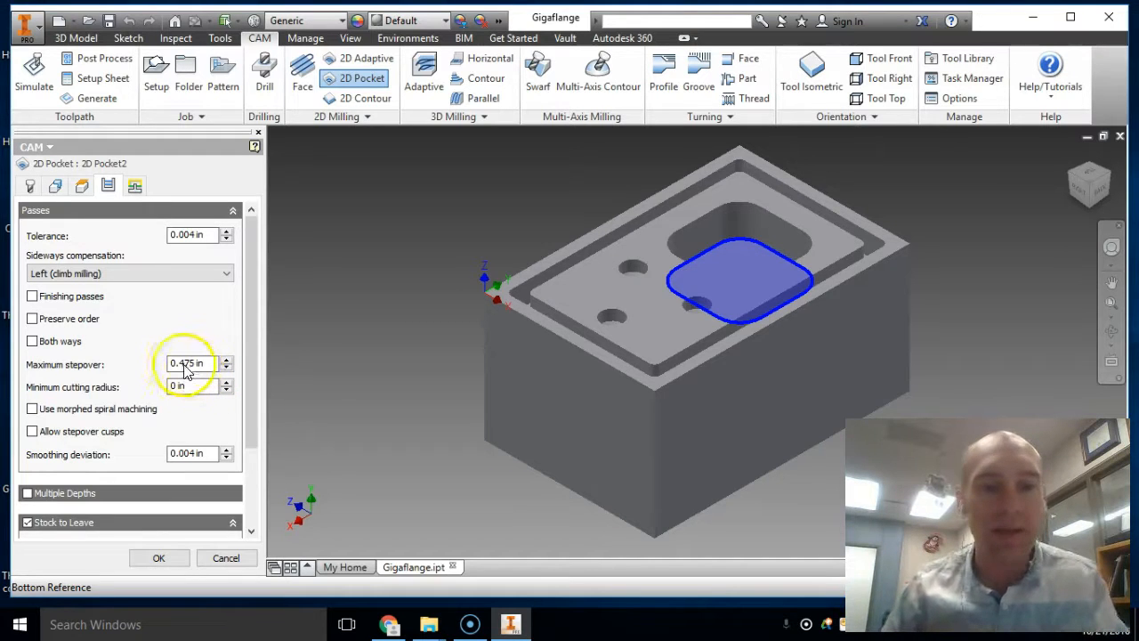
pyautogui.moveTo(180, 369)
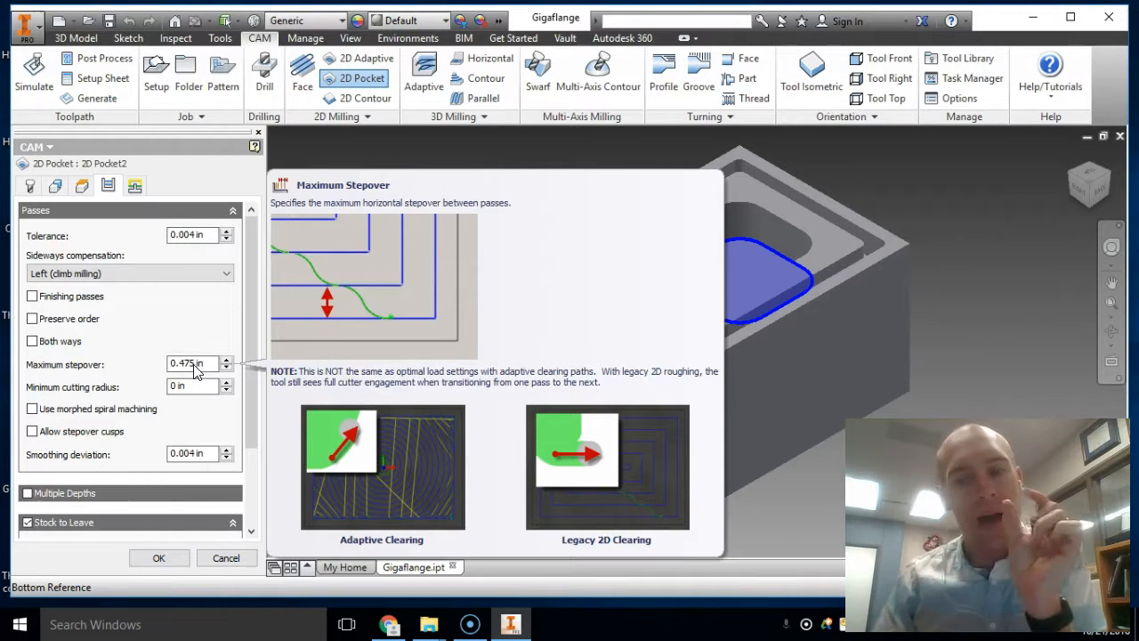
pyautogui.click(188, 367)
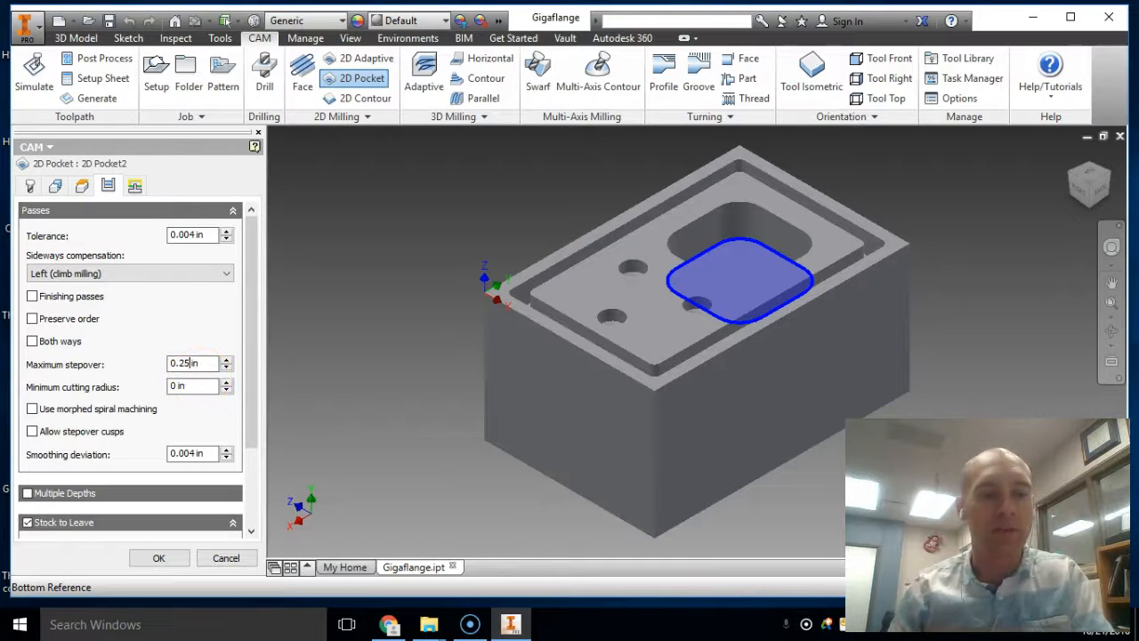
# Step: Enable Multiple Depths with a maximum roughing stepdown of 0.25 in and a finishing stepdown of 0.25 in
pyautogui.moveTo(248, 354); pyautogui.dragTo(246, 427)
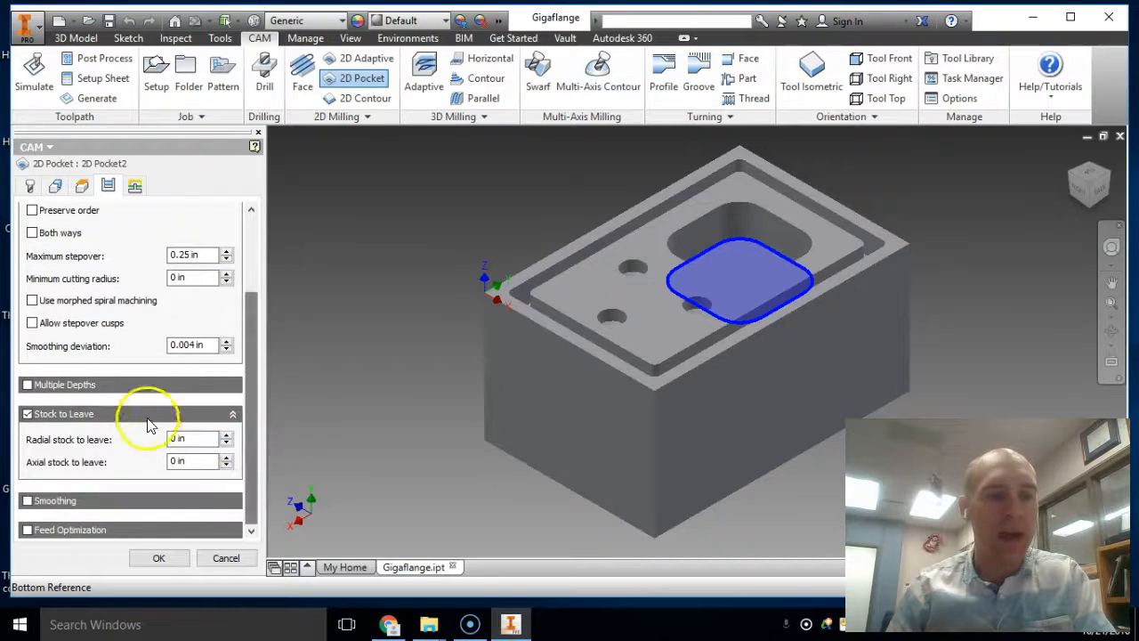
pyautogui.click(28, 385)
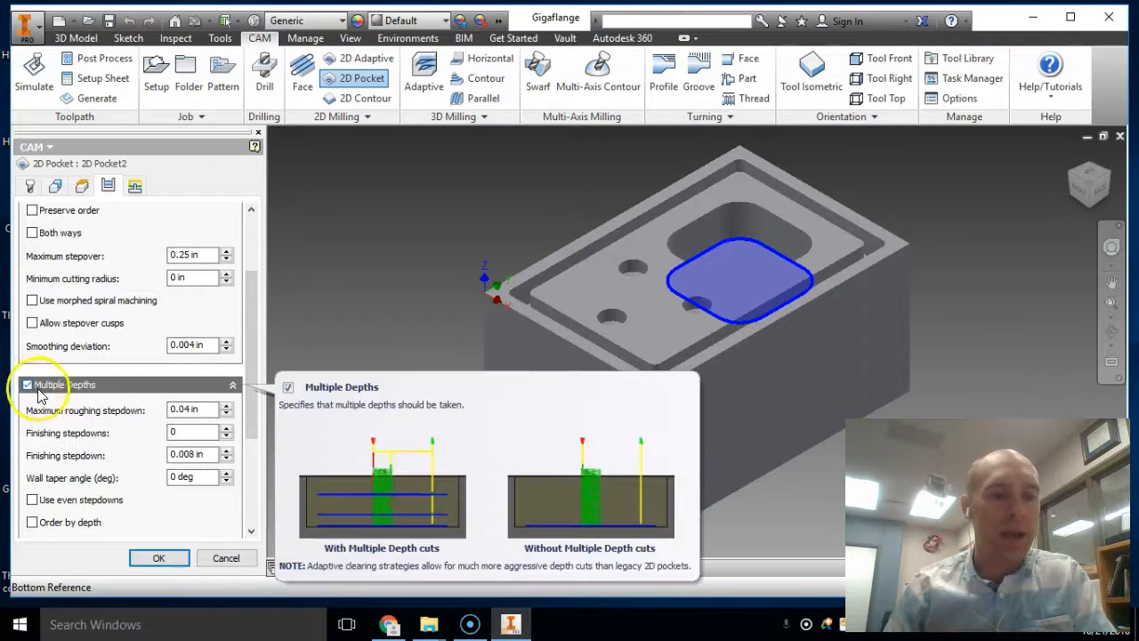
pyautogui.moveTo(251, 404); pyautogui.dragTo(243, 453)
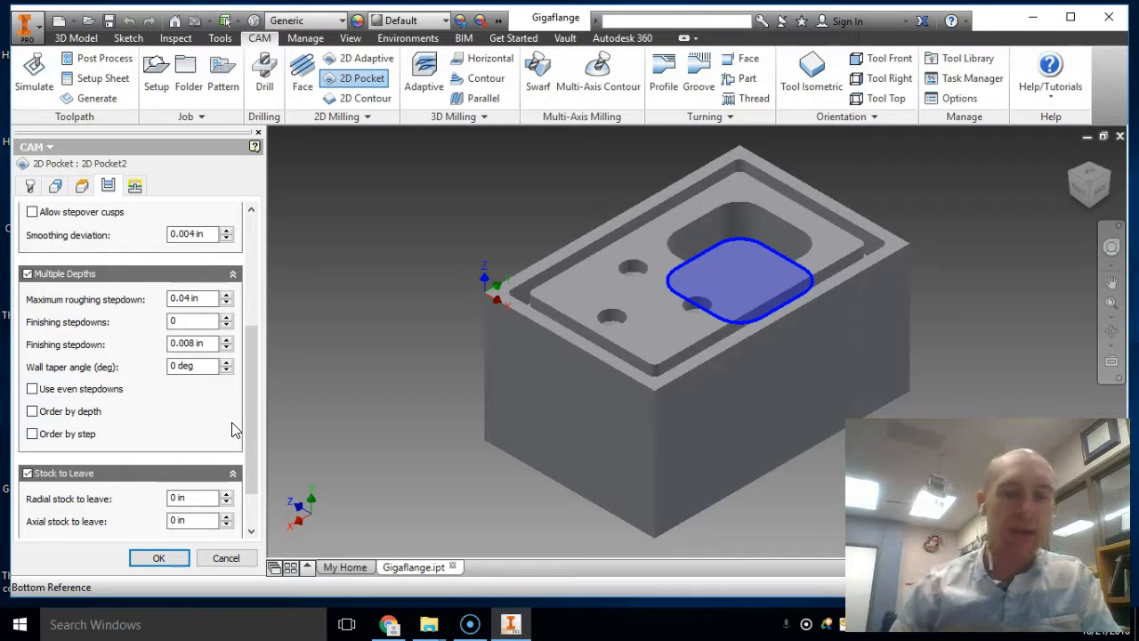
pyautogui.doubleClick(183, 298)
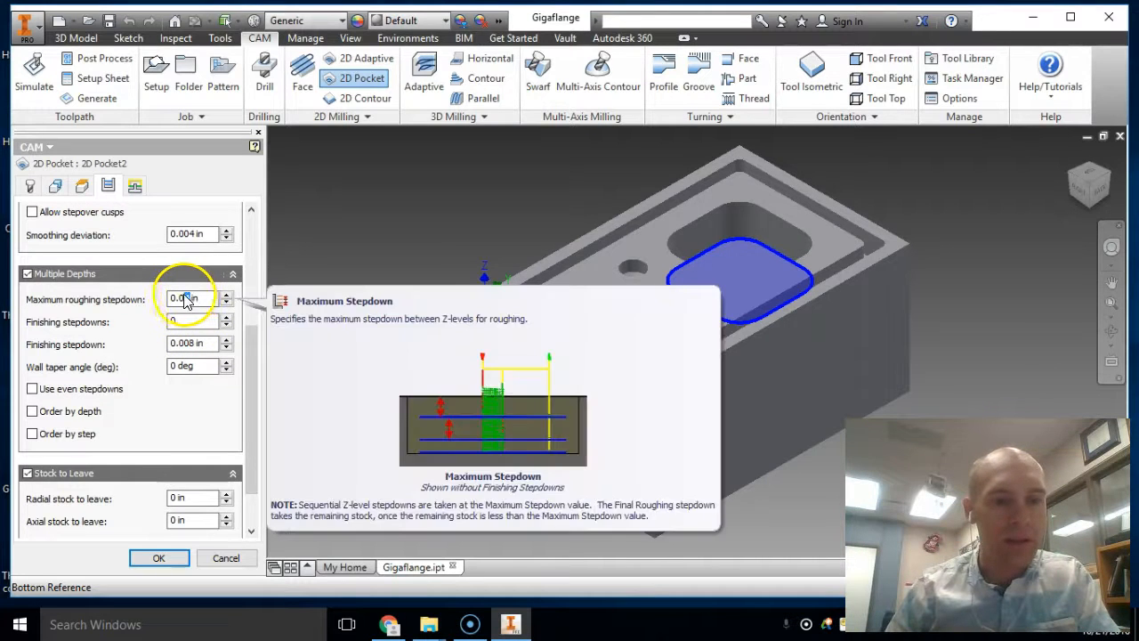
pyautogui.write('0.25')
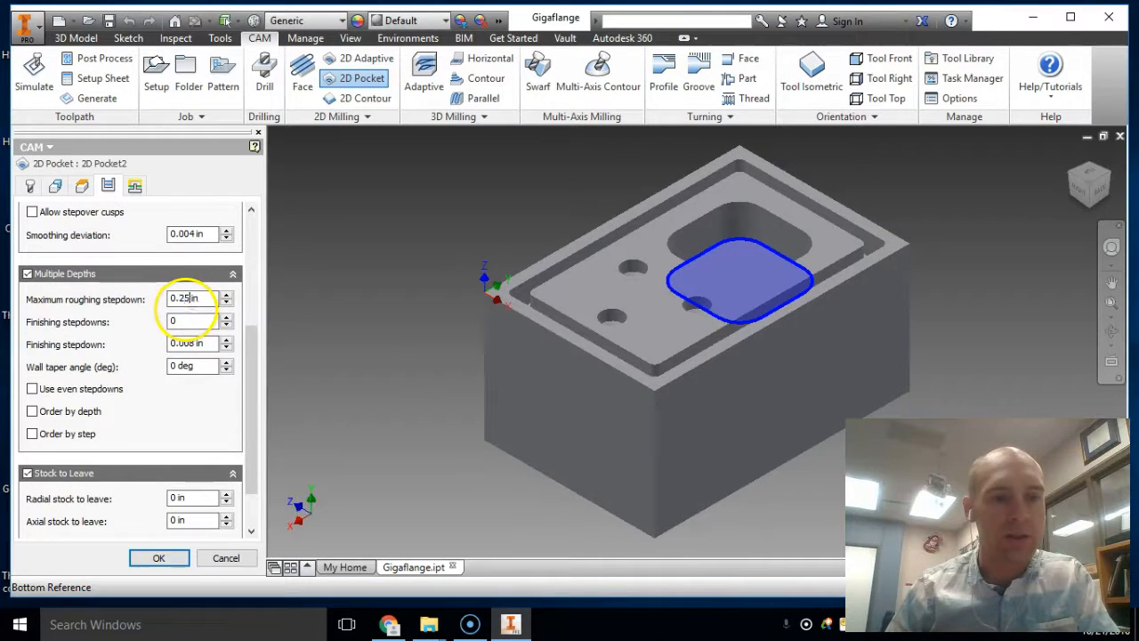
pyautogui.doubleClick(192, 344)
pyautogui.write('0.25')
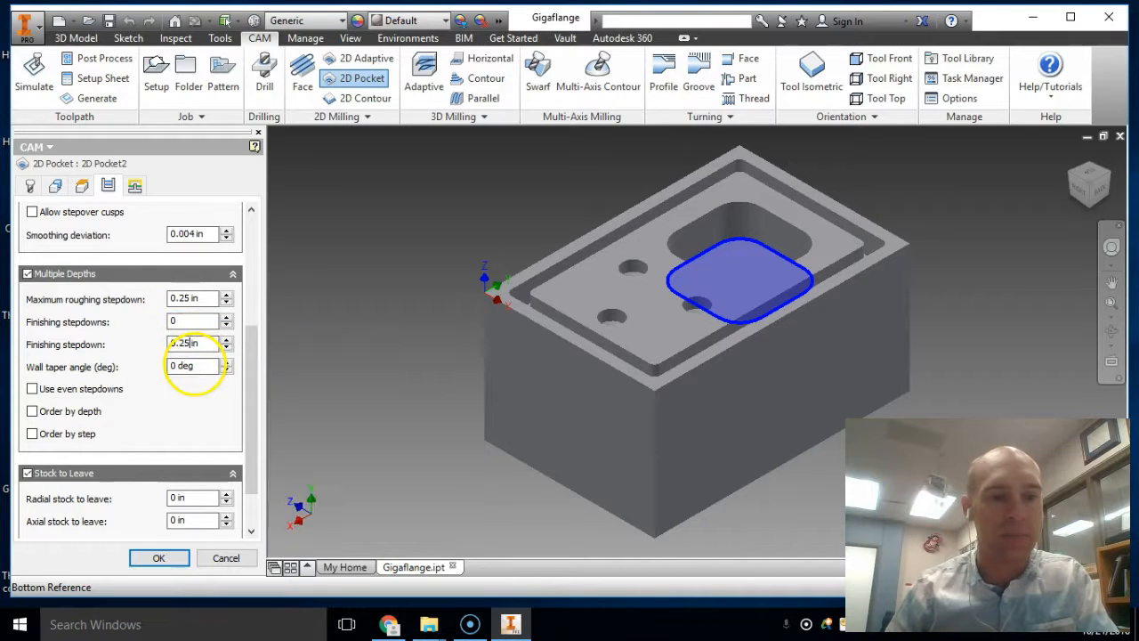
# Step: Turn off Stock to Leave for the 2D Pocket operation
pyautogui.click(251, 532)
pyautogui.click(251, 532)
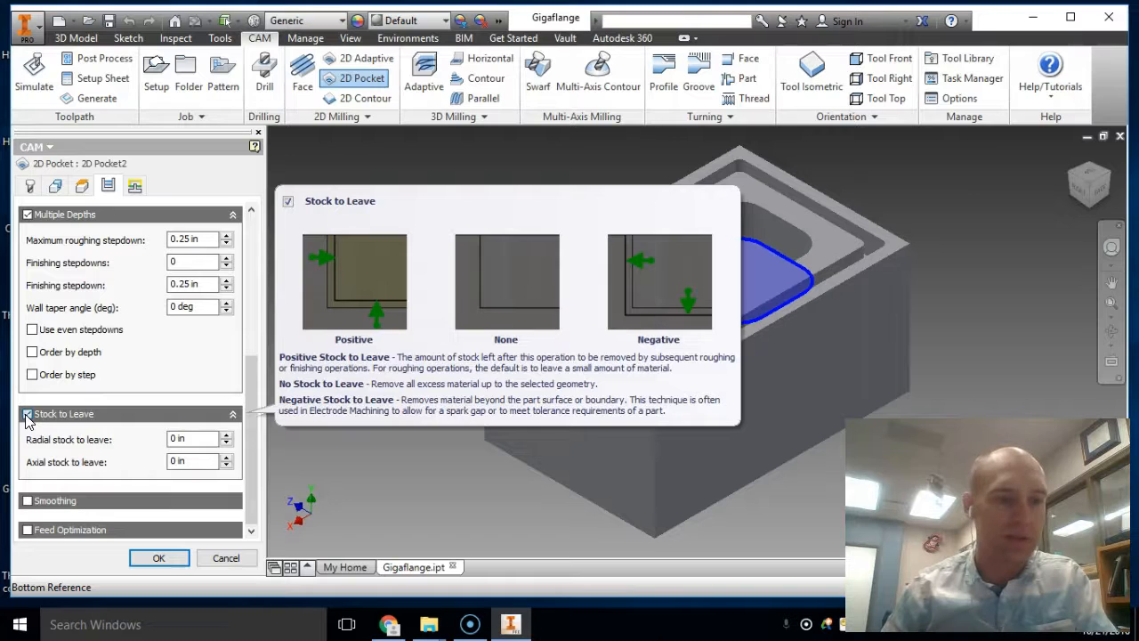
pyautogui.click(27, 415)
pyautogui.click(27, 413)
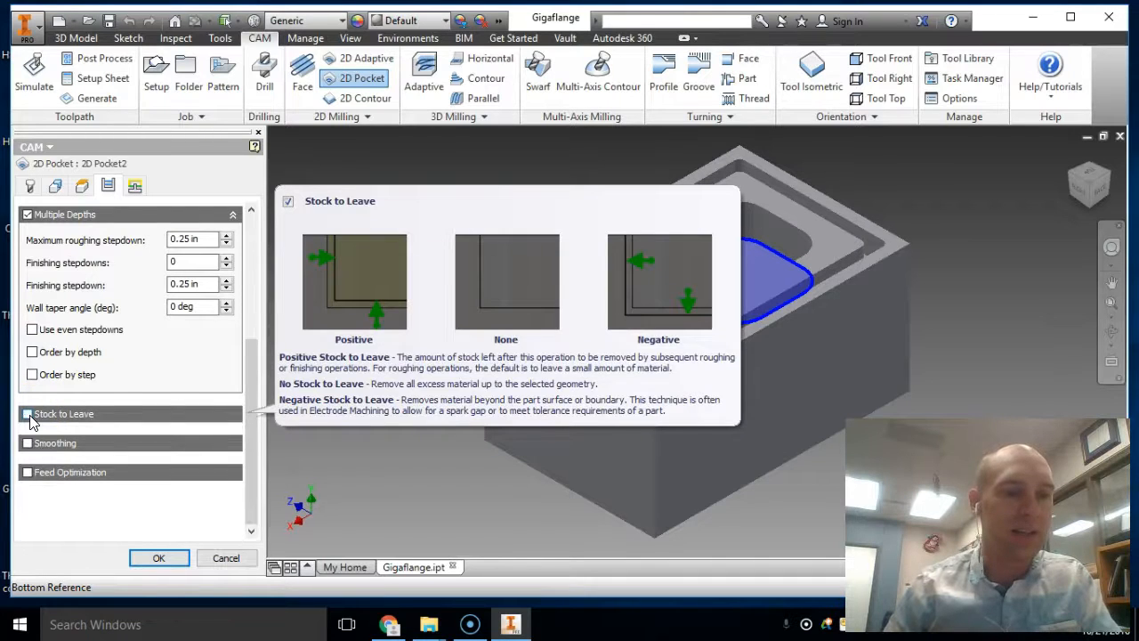
# Step: Review the passes and linking settings, and finish the 2D Pocket operation to generate its toolpath
pyautogui.moveTo(257, 394); pyautogui.dragTo(258, 264)
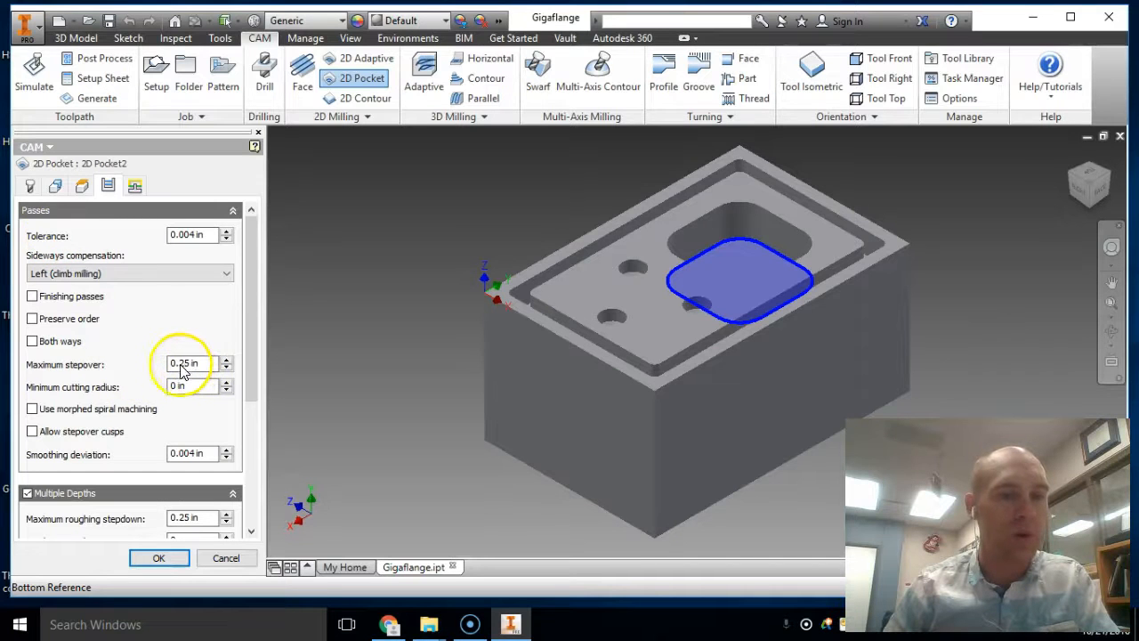
pyautogui.moveTo(255, 326); pyautogui.dragTo(259, 393)
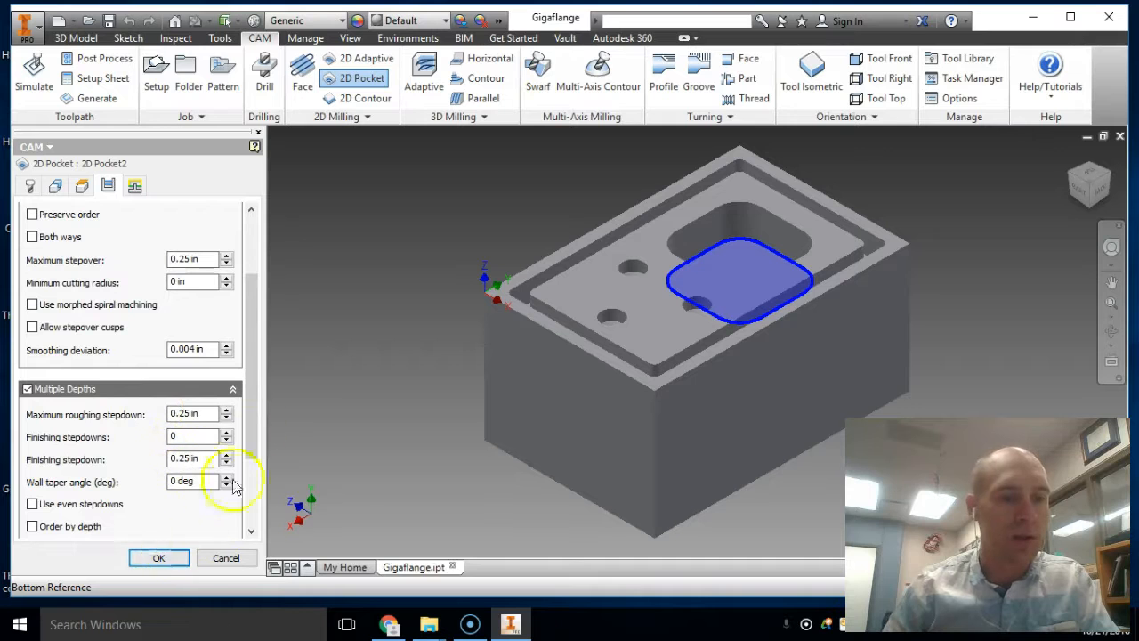
pyautogui.moveTo(253, 434); pyautogui.dragTo(255, 364)
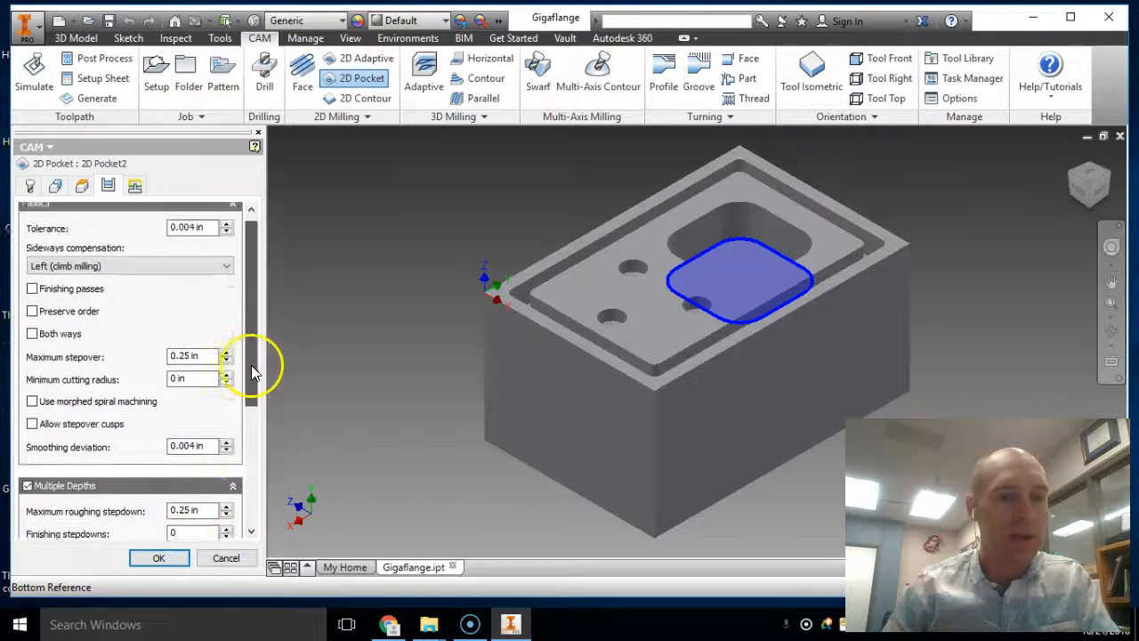
pyautogui.click(137, 188)
pyautogui.moveTo(255, 338); pyautogui.dragTo(250, 447)
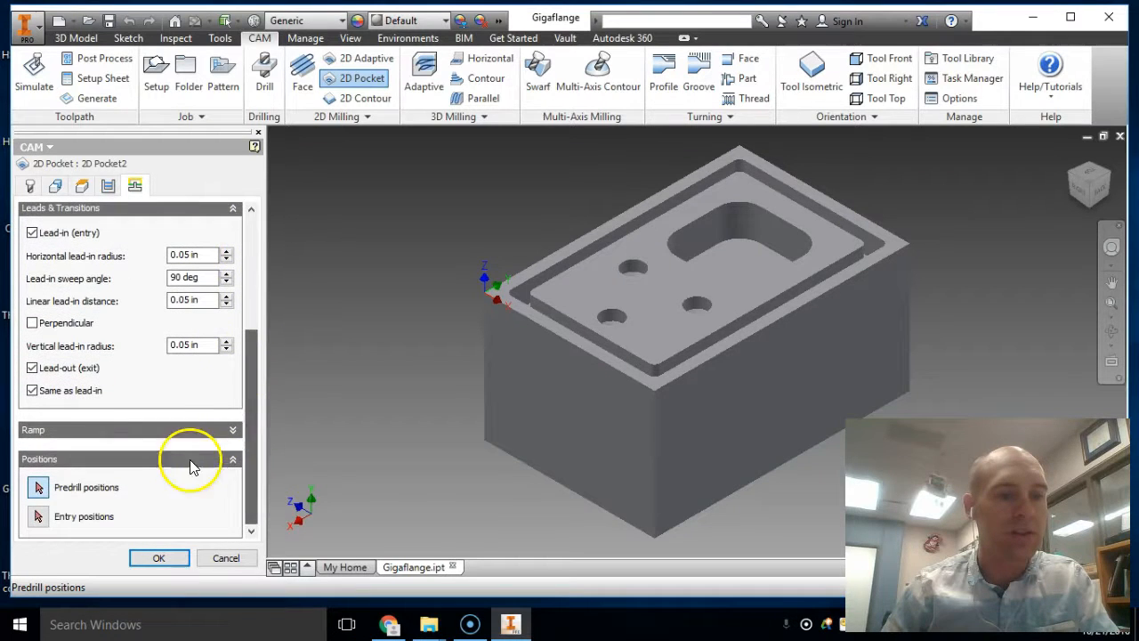
pyautogui.click(158, 559)
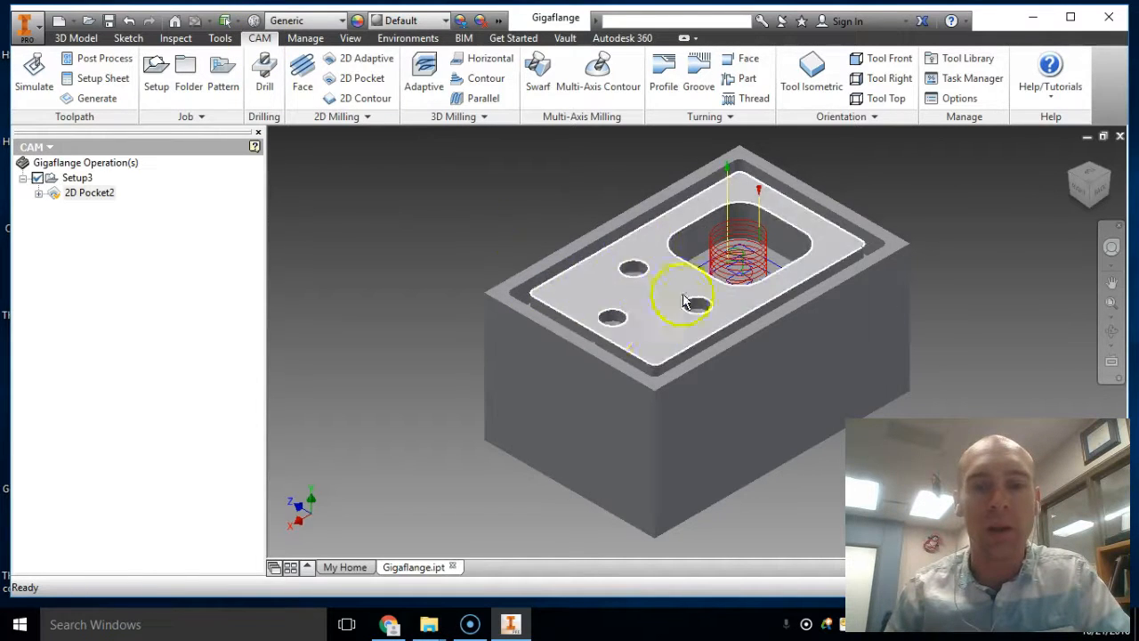
# Step: Start a Drill operation and create a new drill tool for it with a 14000 rpm spindle speed and 4 flutes
pyautogui.click(263, 69)
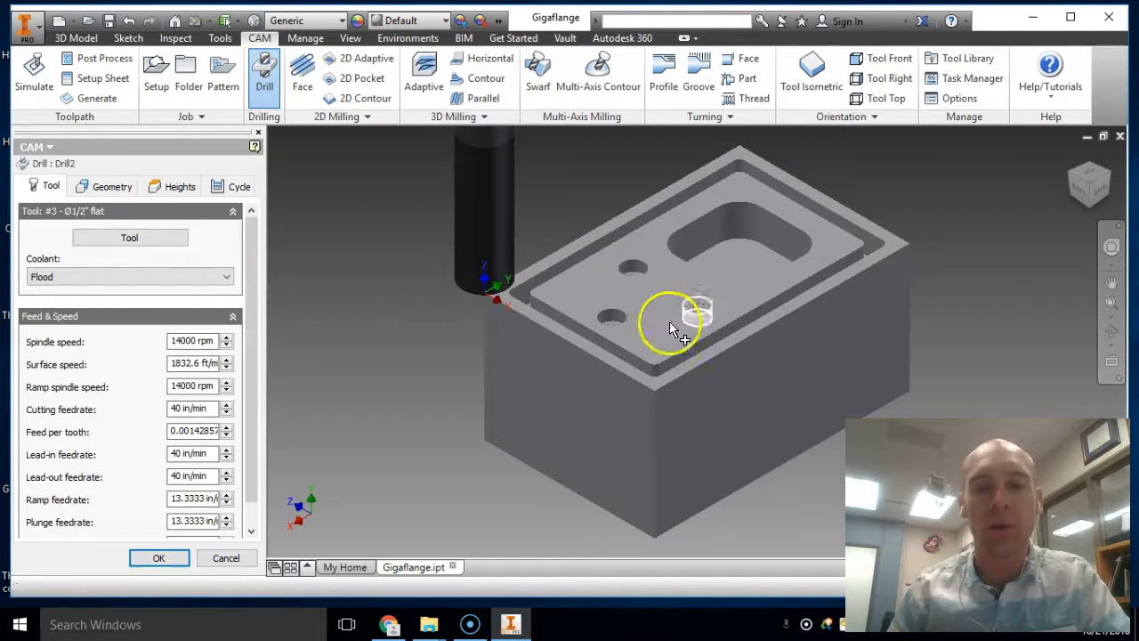
pyautogui.click(114, 238)
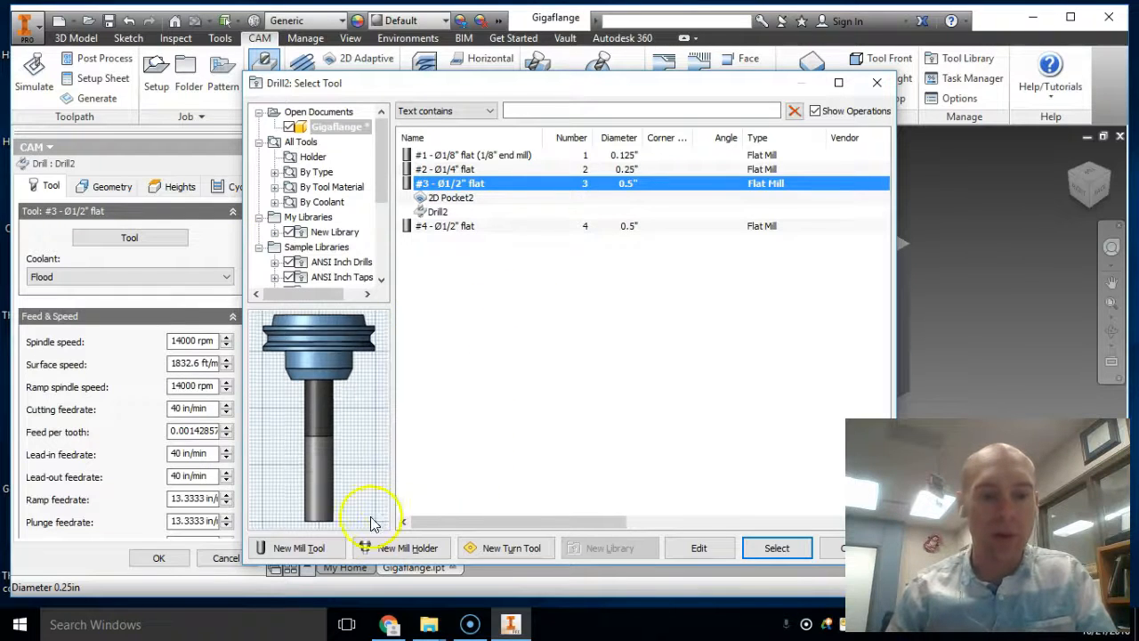
pyautogui.click(311, 549)
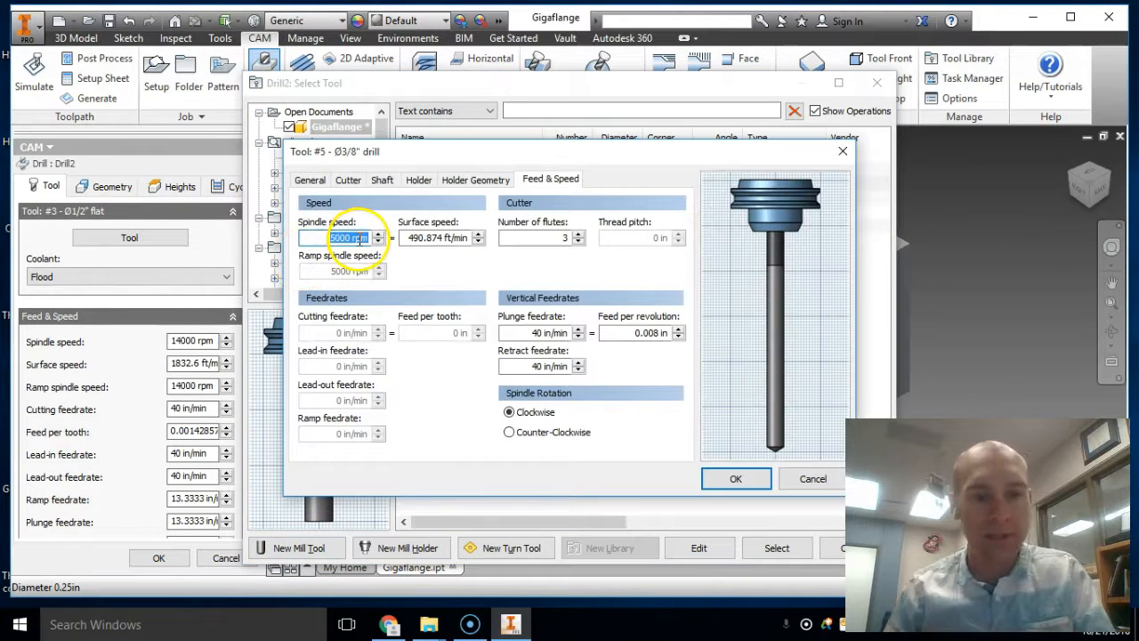
pyautogui.write('14000')
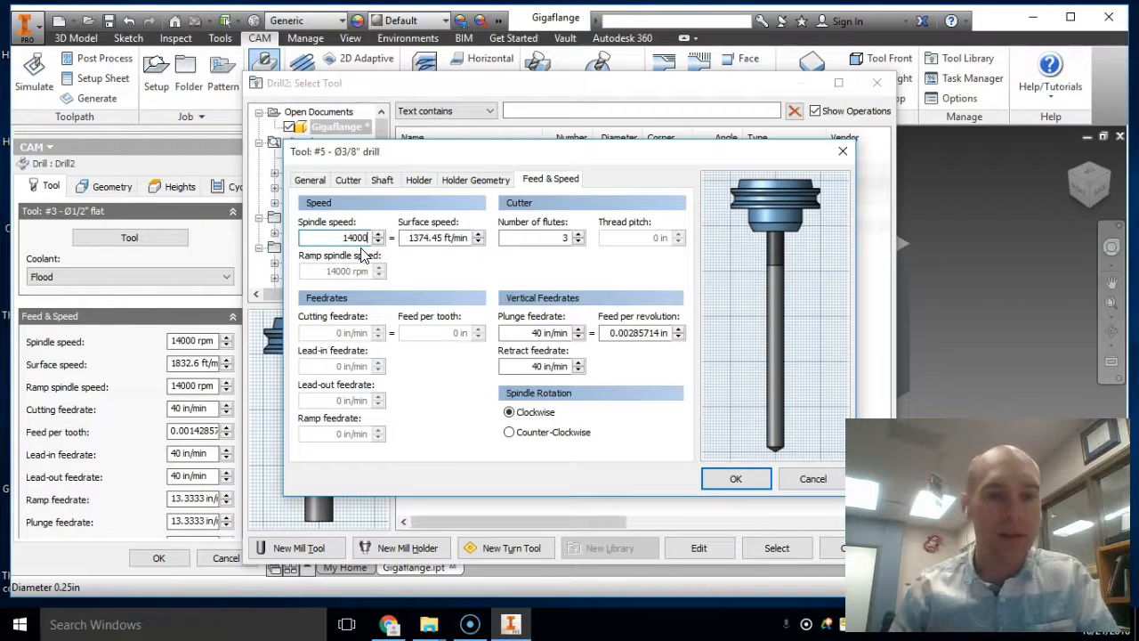
pyautogui.click(579, 236)
pyautogui.write('4')
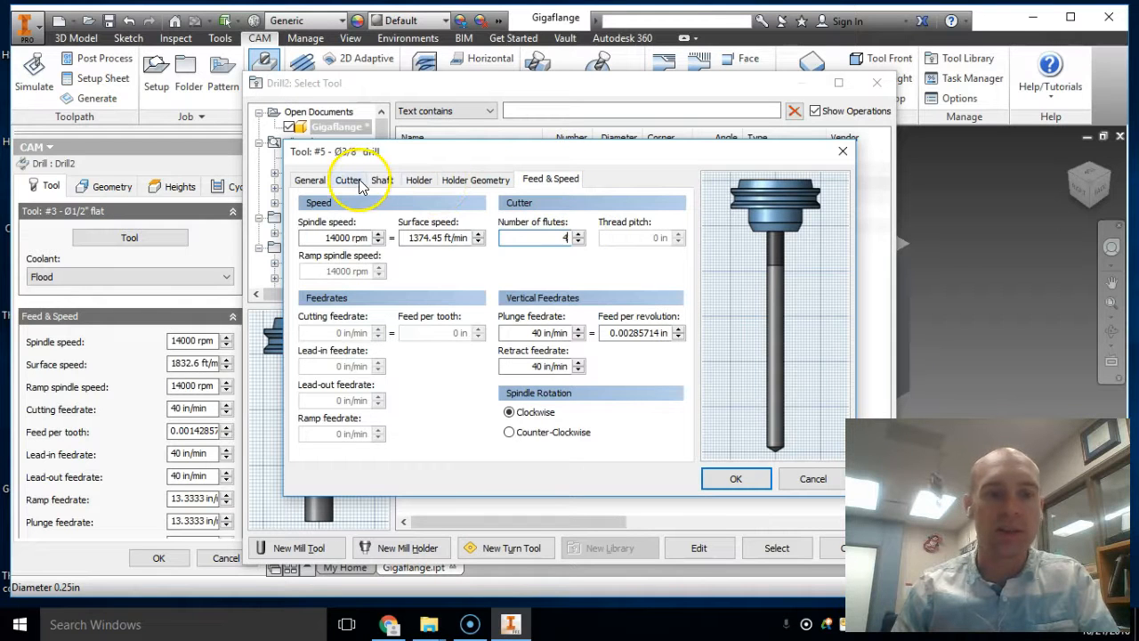
# Step: Set the new drill's cutter diameter to 0.25 in
pyautogui.click(349, 180)
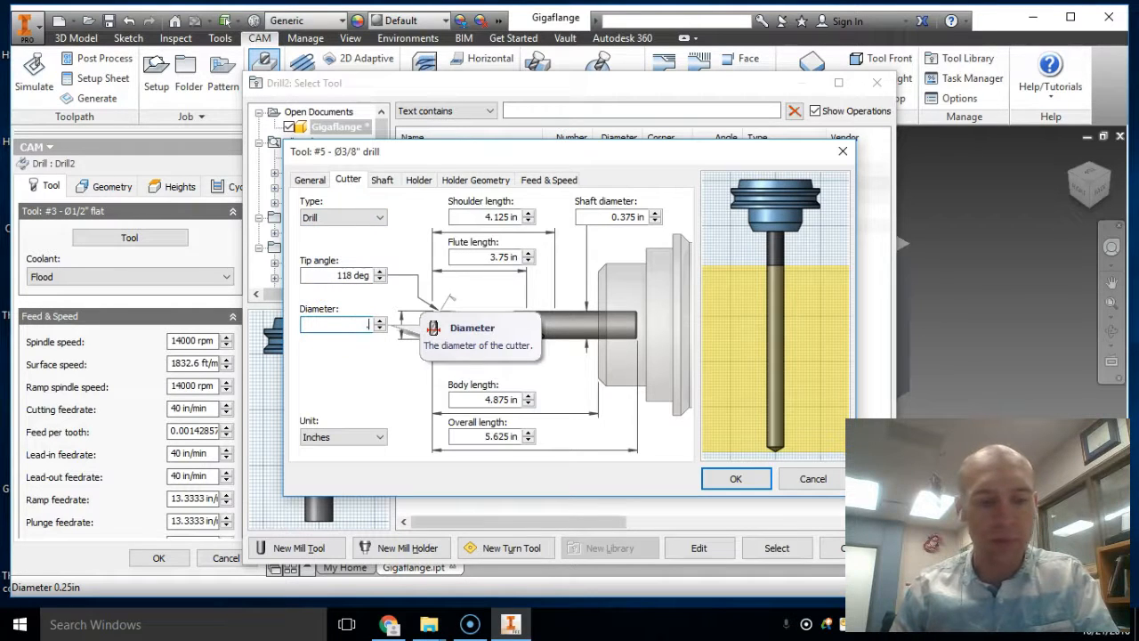
pyautogui.write('5')
pyautogui.click(363, 301)
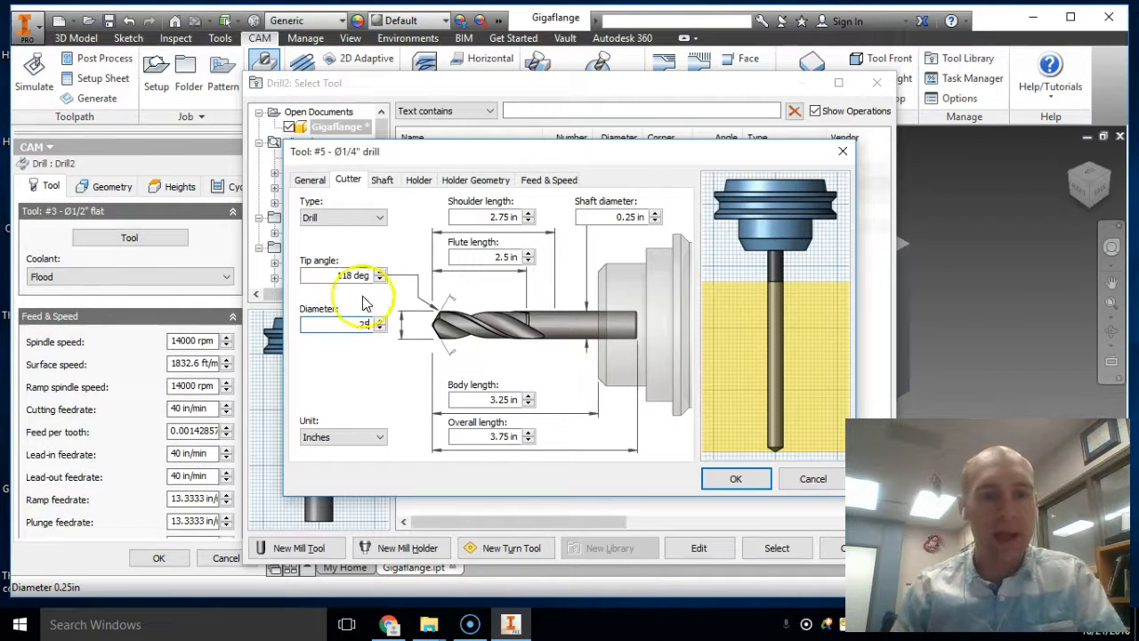
# Step: Change the new 1/4 in tool's cutter type to Flat Mill and assign the tool to the Drill operation
pyautogui.click(349, 224)
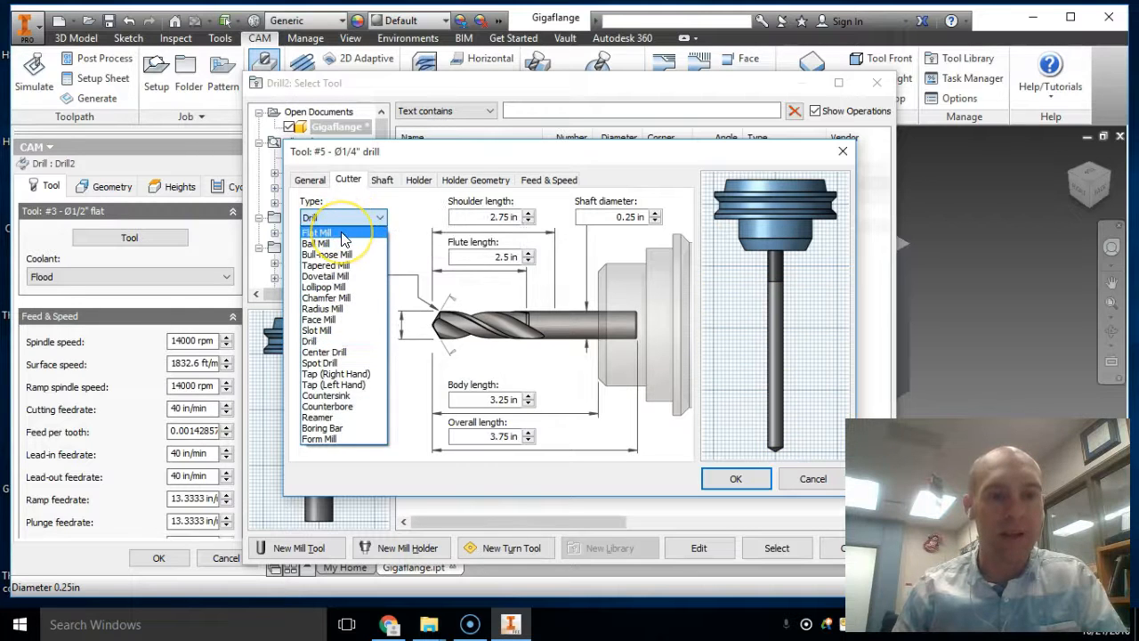
pyautogui.click(341, 233)
pyautogui.click(351, 324)
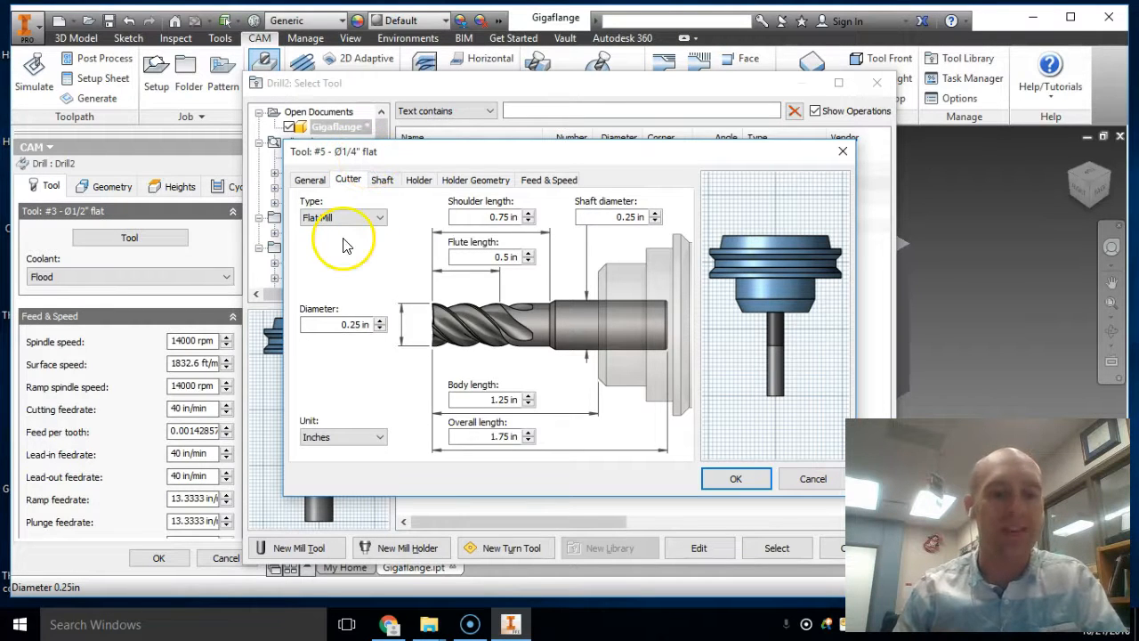
pyautogui.click(548, 180)
pyautogui.click(343, 238)
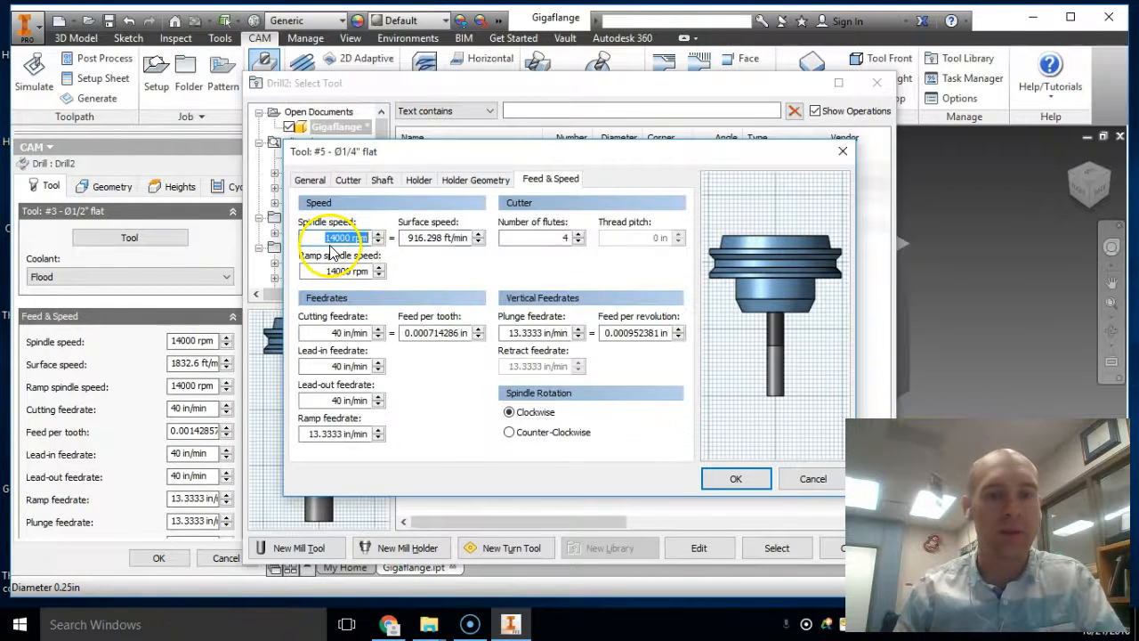
pyautogui.click(728, 481)
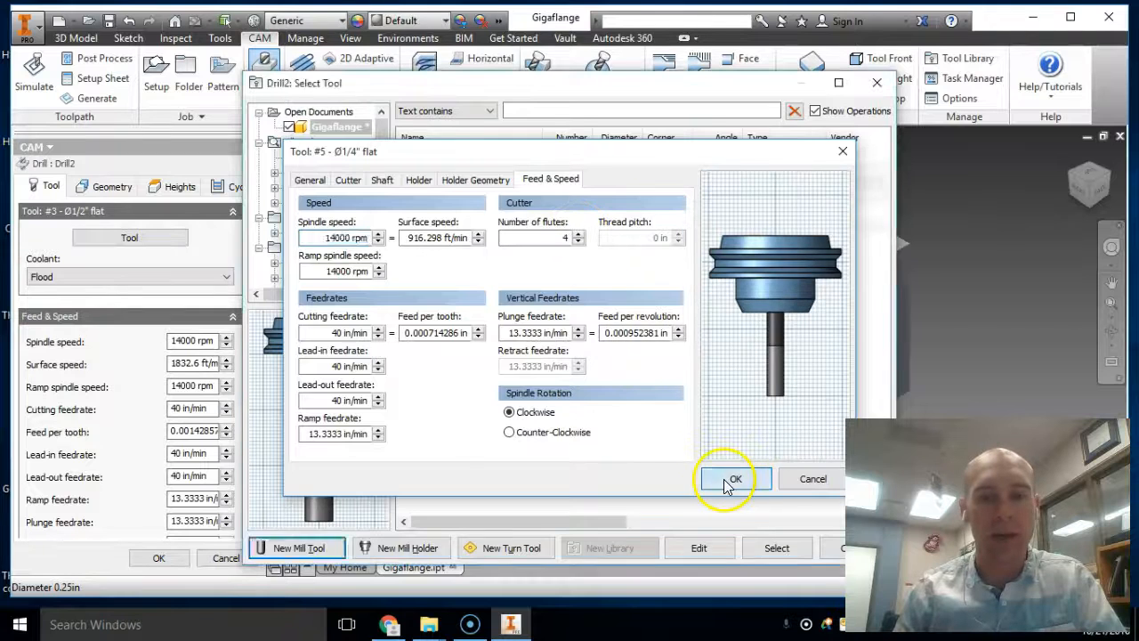
pyautogui.click(774, 548)
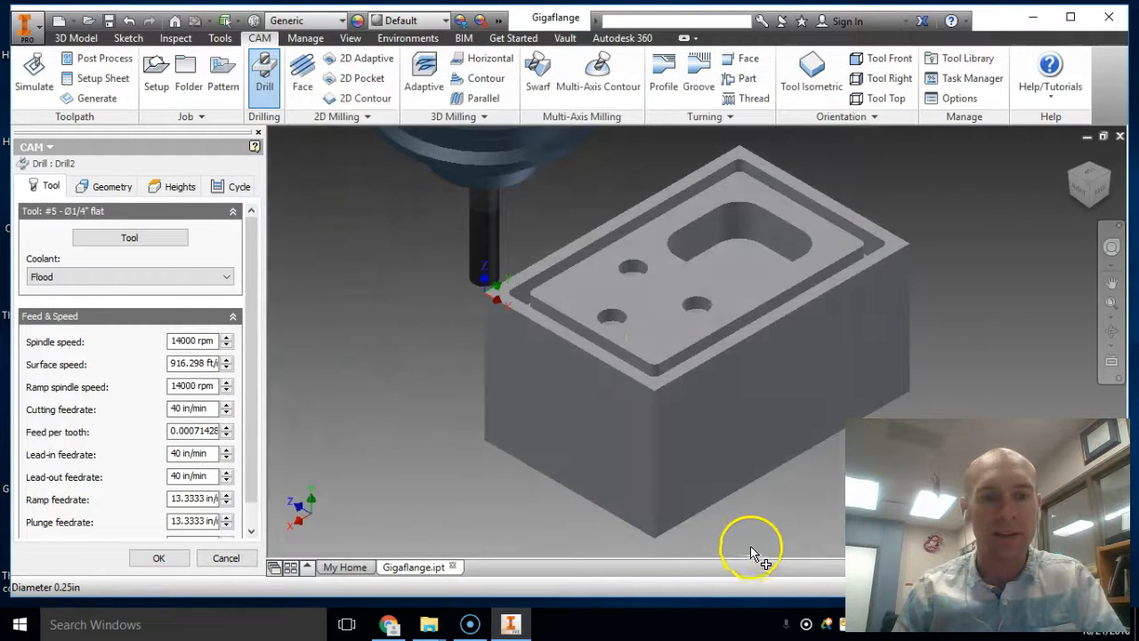
# Step: Select the three hole faces for drilling and finish the Drill operation with the Drilling - rapid out cycle
pyautogui.click(635, 278)
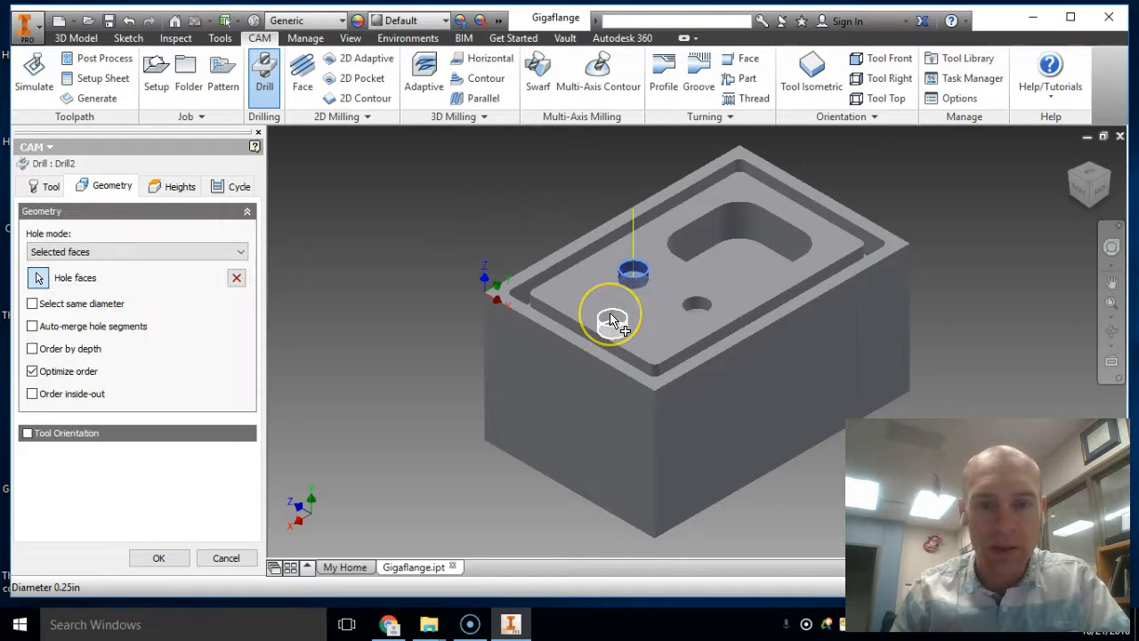
pyautogui.click(700, 310)
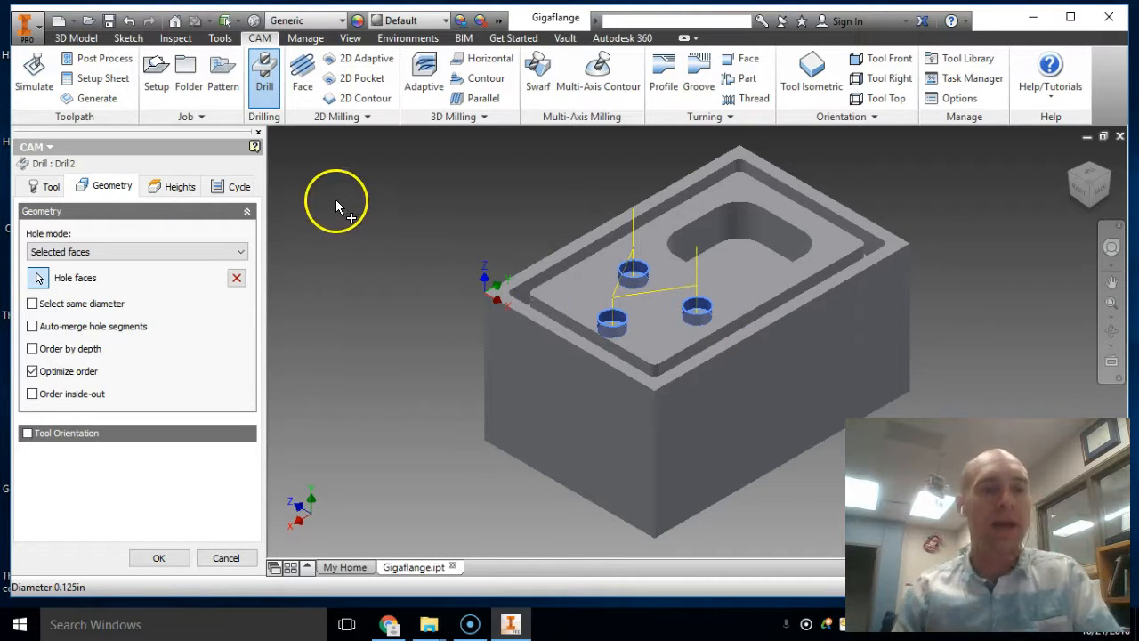
pyautogui.click(166, 188)
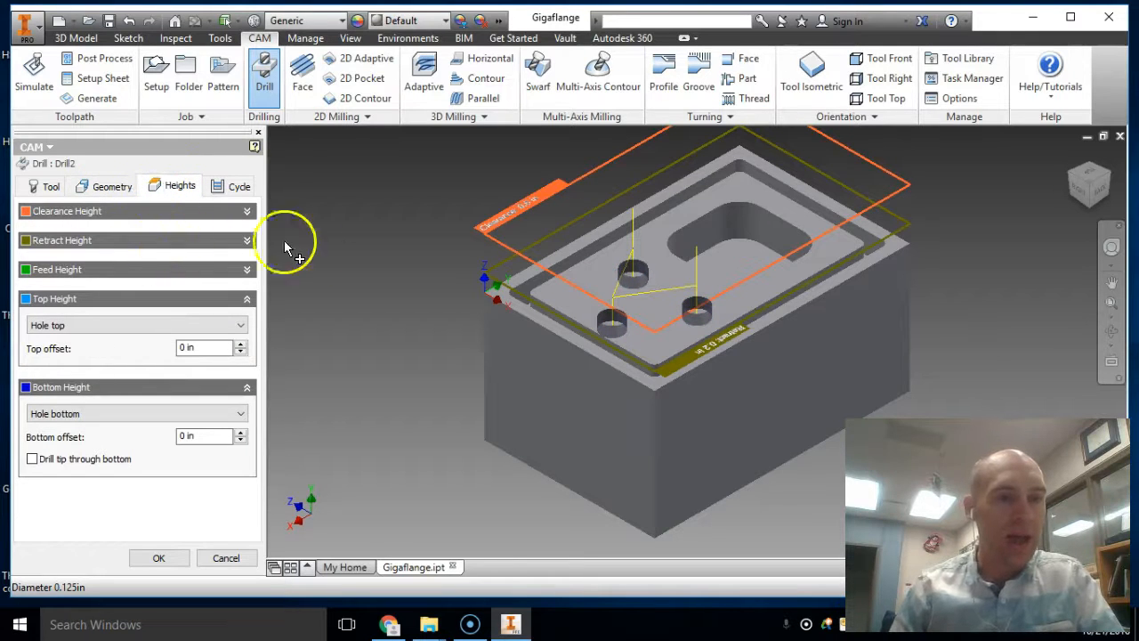
pyautogui.click(236, 187)
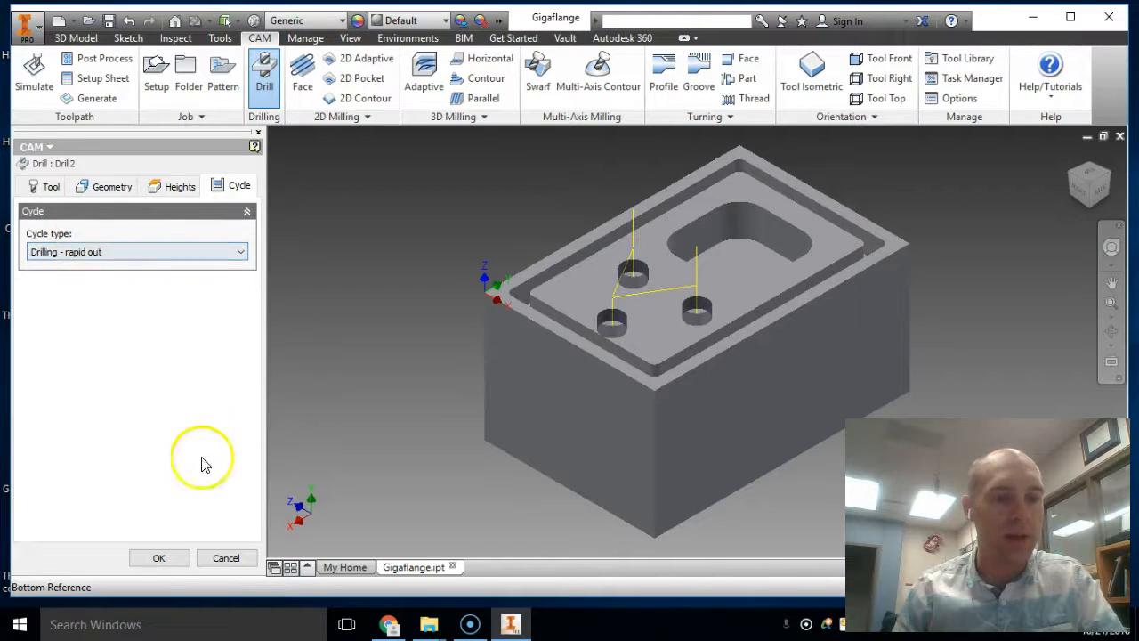
pyautogui.click(159, 558)
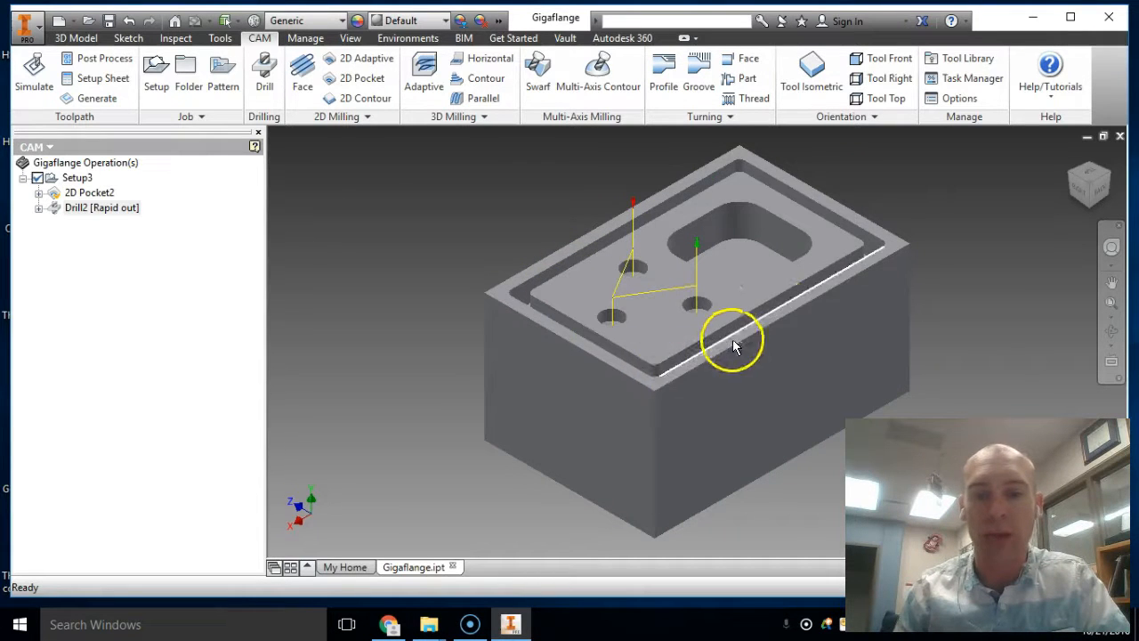
# Step: Start a 2D Contour operation and create a new mill tool for it with a 14000 rpm spindle speed
pyautogui.click(360, 100)
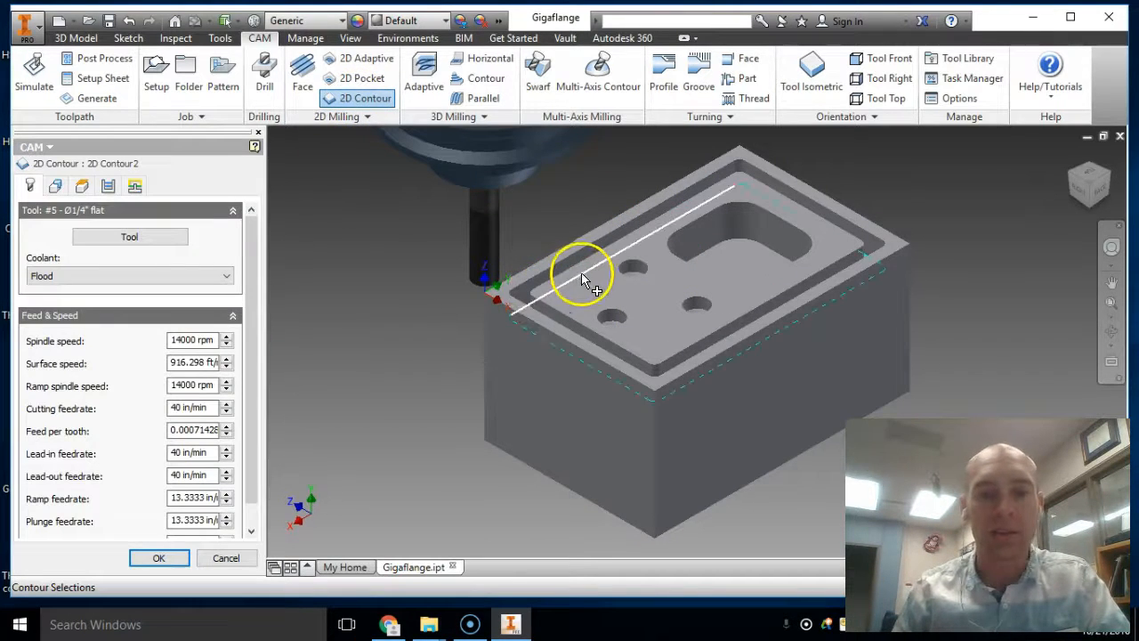
pyautogui.click(129, 239)
pyautogui.click(293, 546)
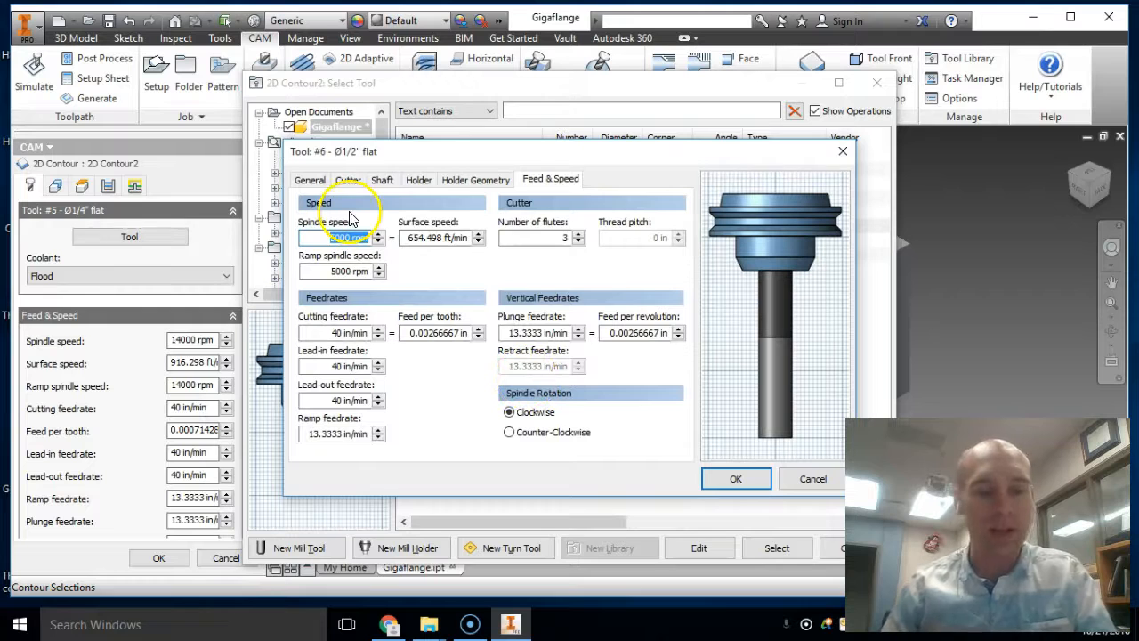
pyautogui.write('14000')
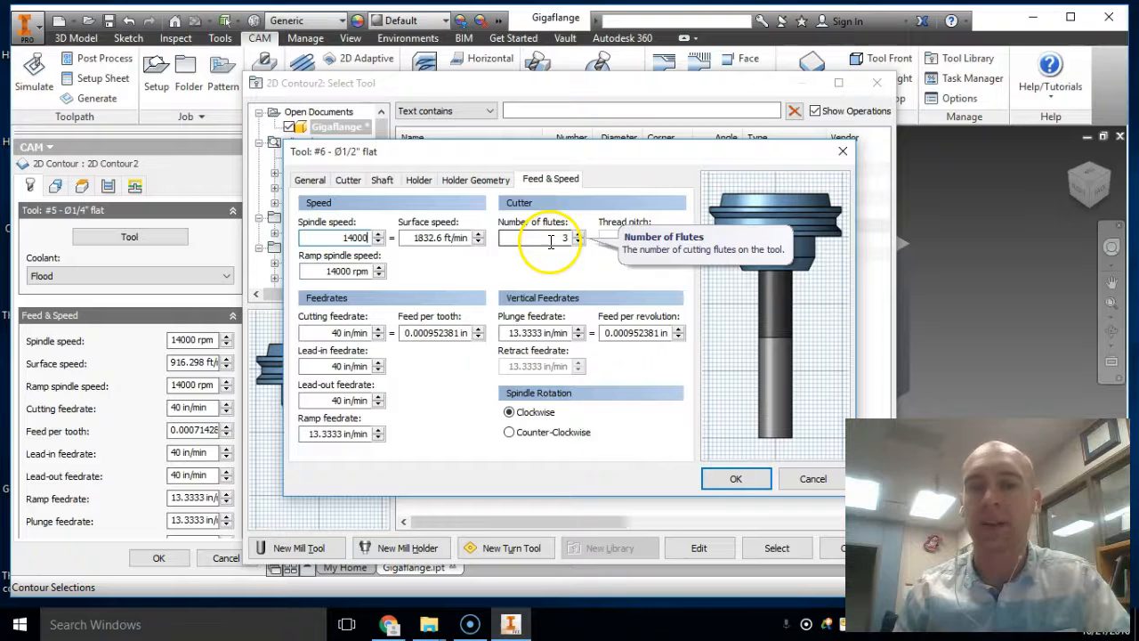
# Step: Set the new flat mill's diameter to 0.125 in and assign the tool to the 2D Contour operation
pyautogui.click(360, 180)
pyautogui.doubleClick(355, 326)
pyautogui.write('.125')
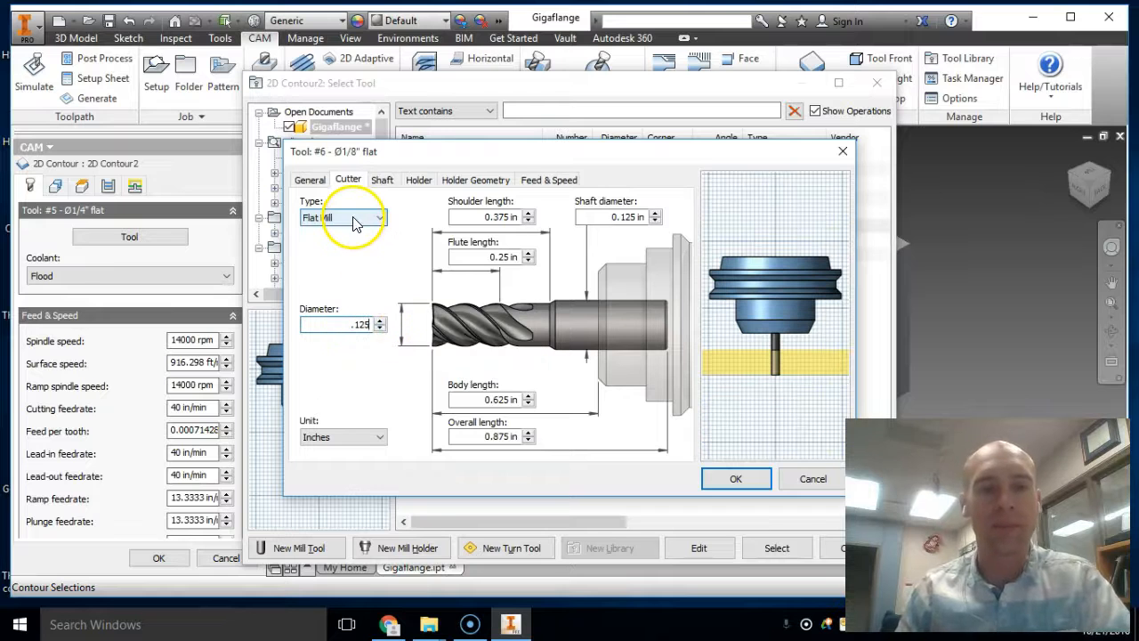
pyautogui.click(735, 478)
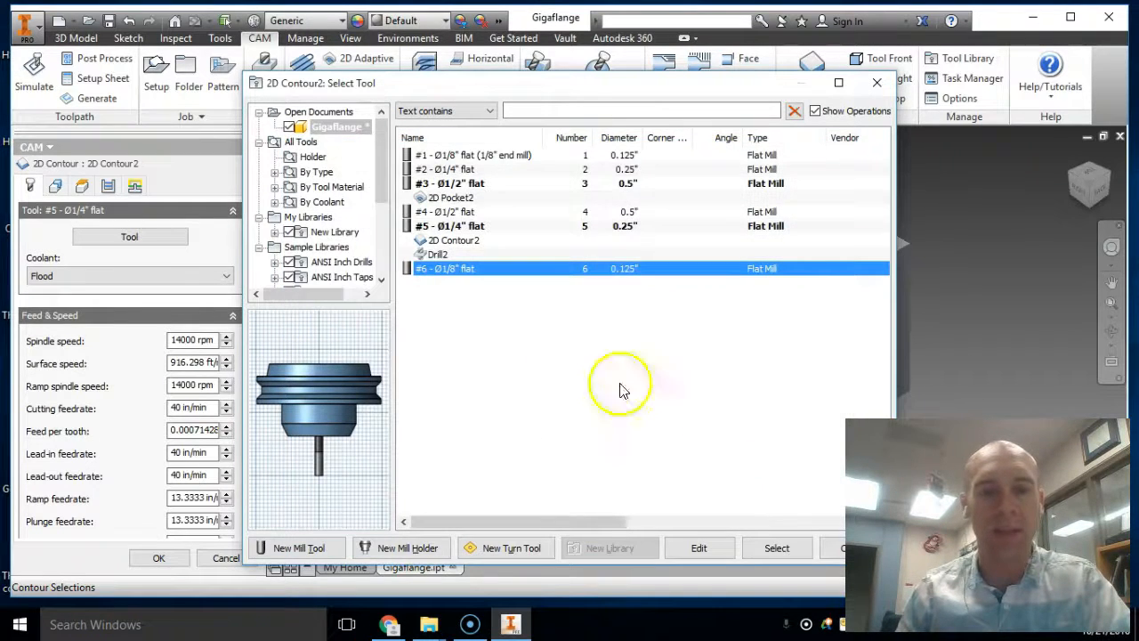
pyautogui.click(434, 272)
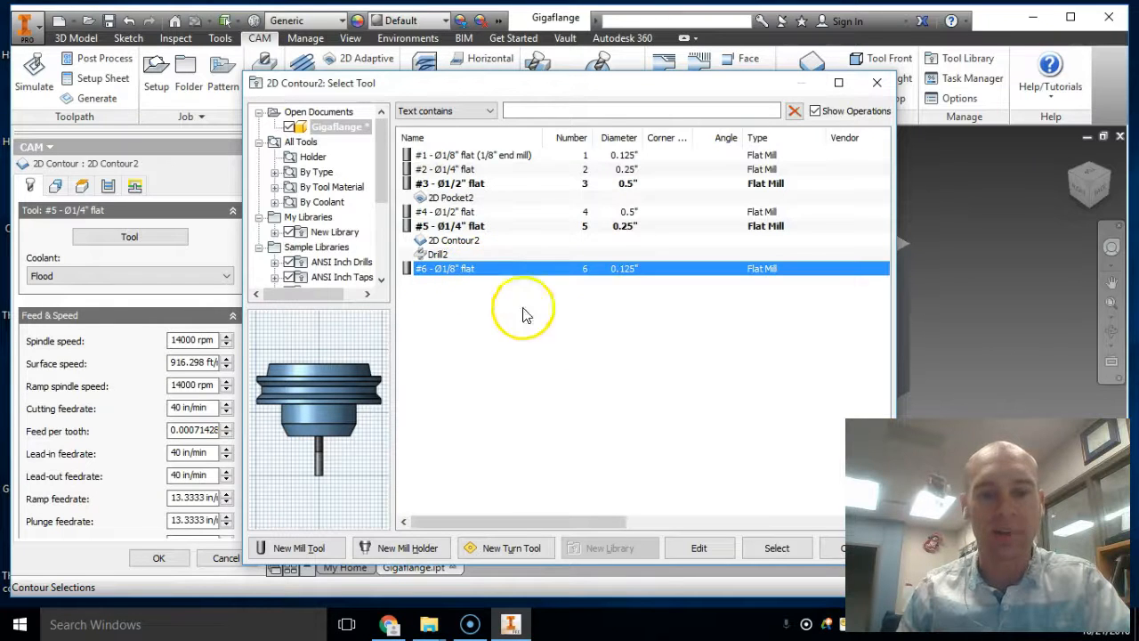
pyautogui.click(777, 547)
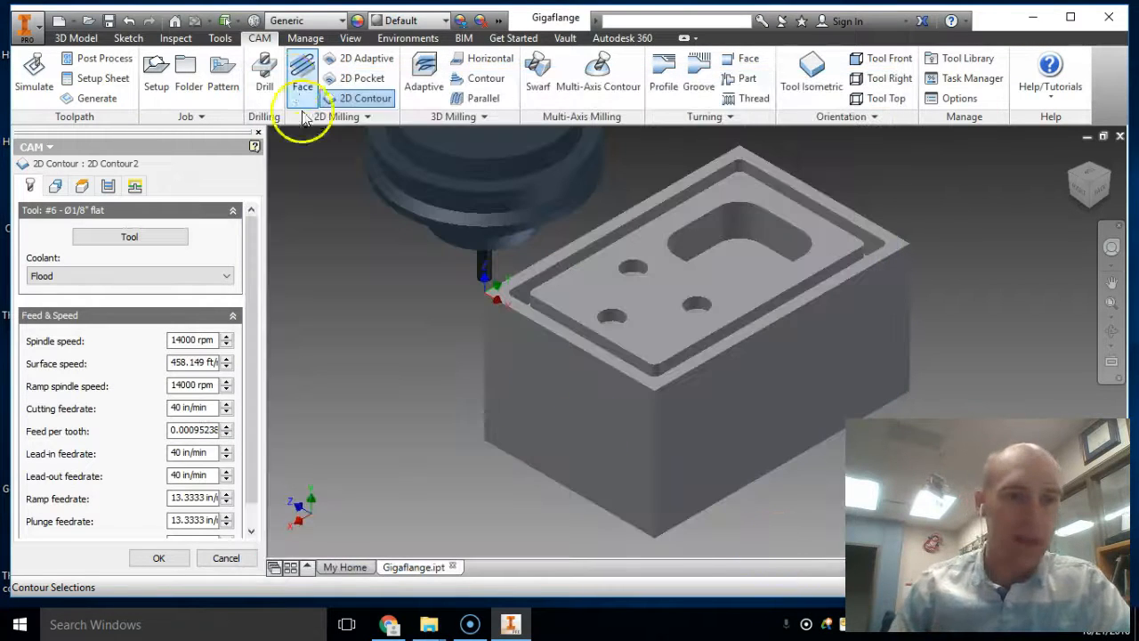
# Step: Select the inner bottom edge loop of the perimeter groove as the 2D Contour geometry
pyautogui.click(547, 304)
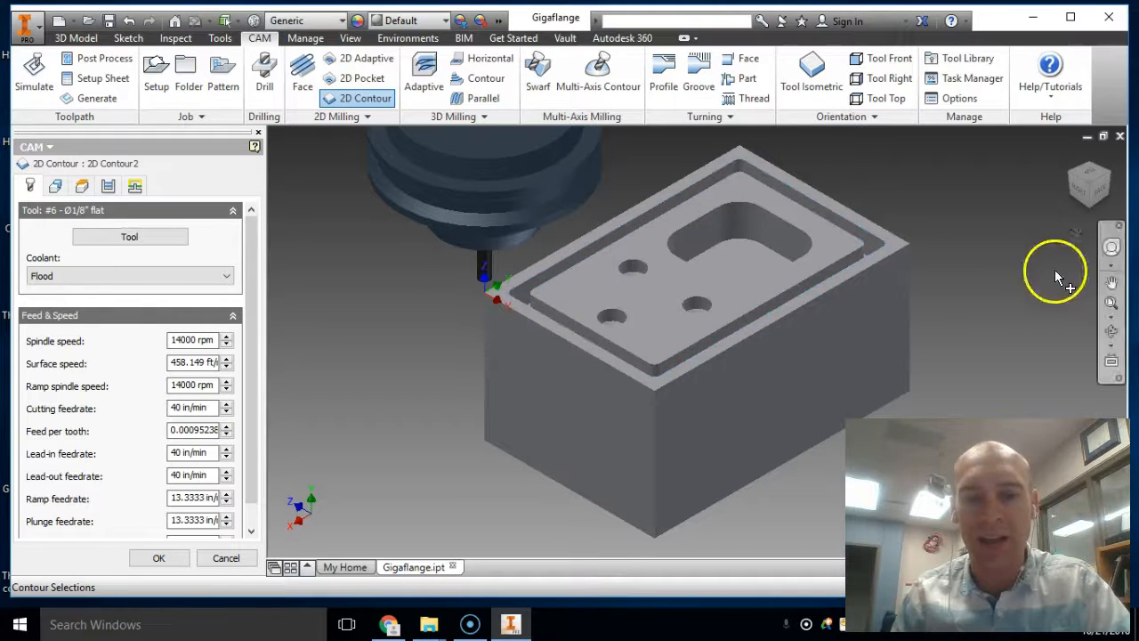
pyautogui.moveTo(1091, 189)
pyautogui.mouseDown()
pyautogui.moveTo(1098, 203)
pyautogui.moveTo(1055, 222)
pyautogui.moveTo(1091, 185)
pyautogui.mouseUp()
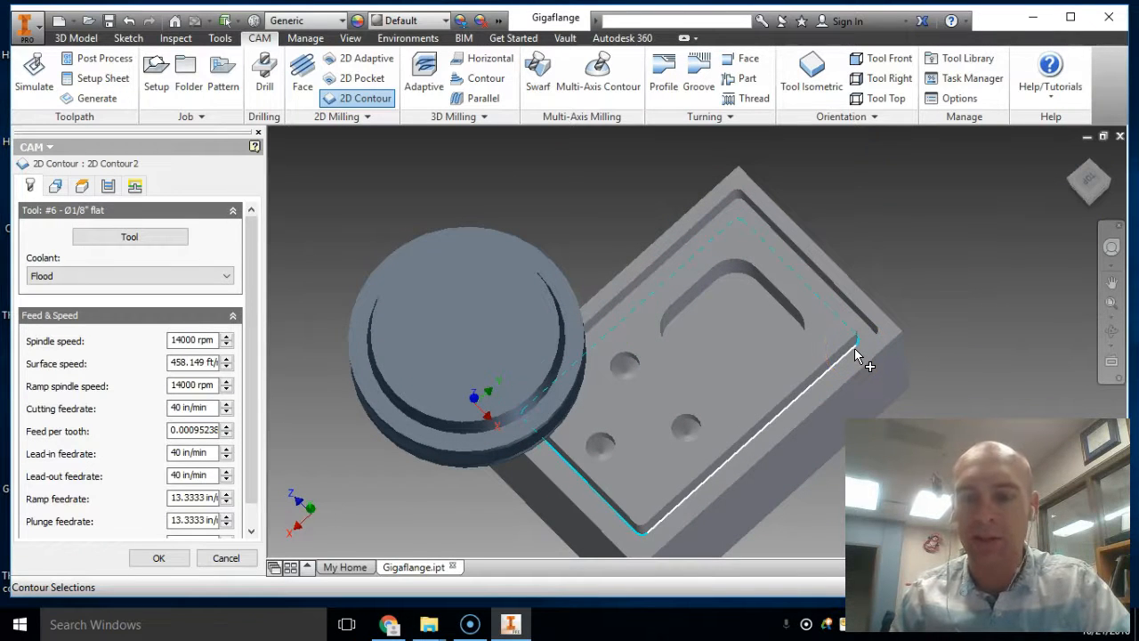
pyautogui.click(799, 432)
pyautogui.scroll(3, 797, 433)
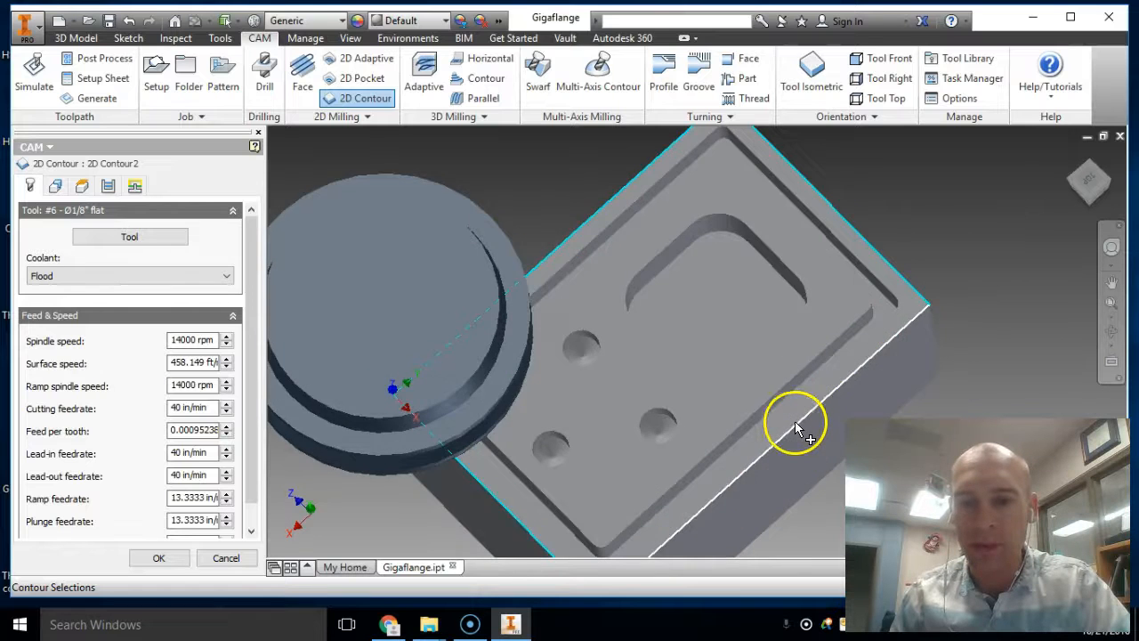
pyautogui.scroll(3, 797, 432)
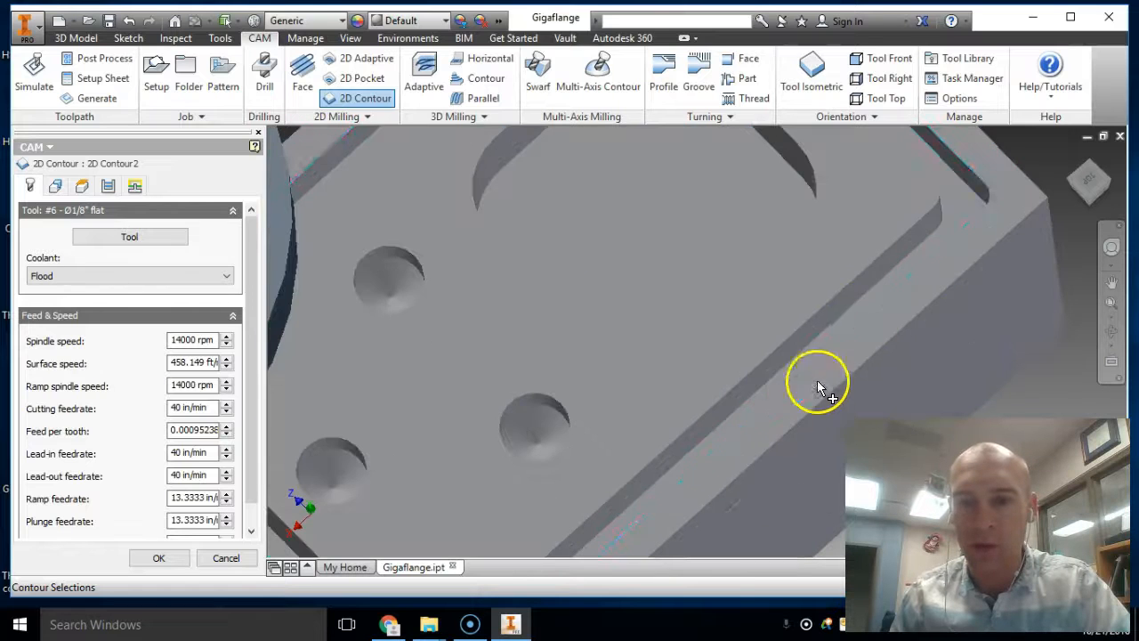
pyautogui.click(931, 233)
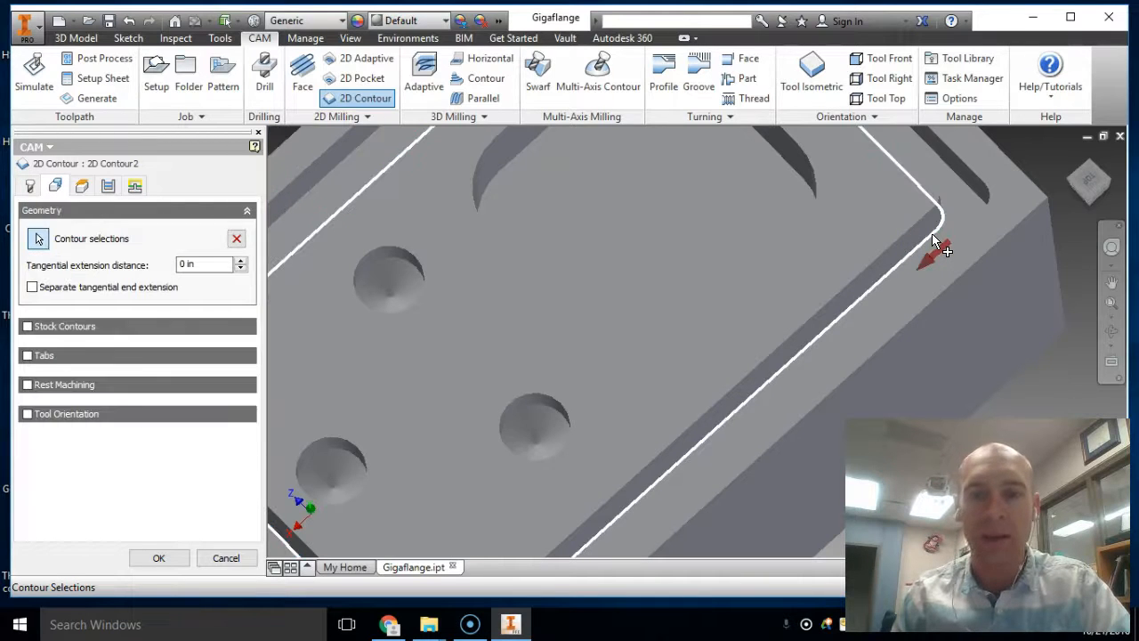
pyautogui.scroll(-5, 931, 233)
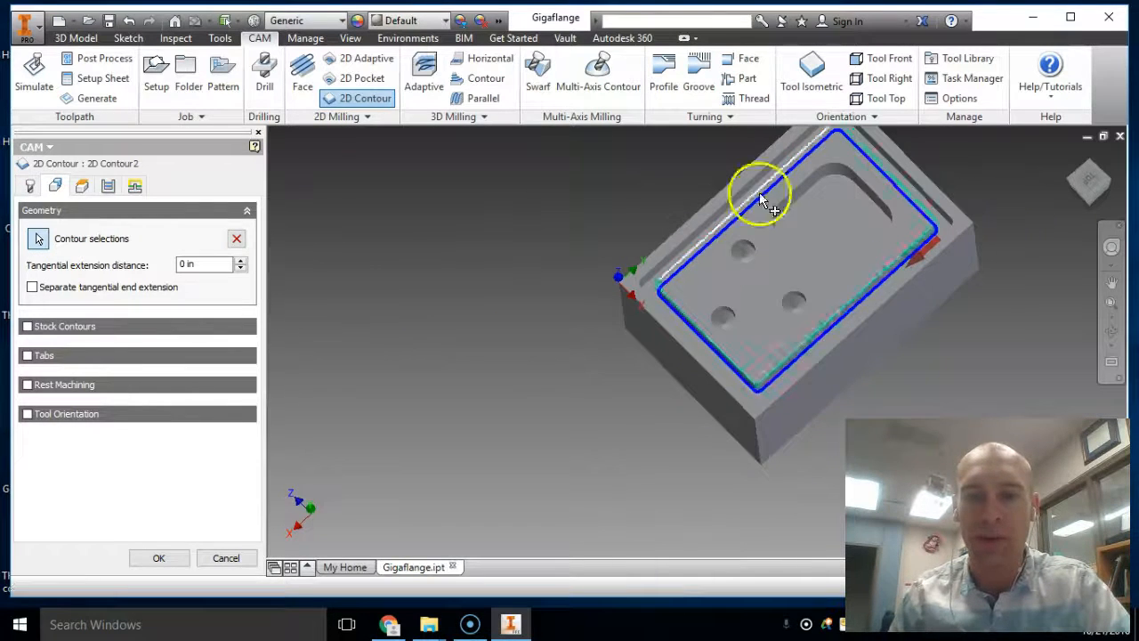
# Step: Review the 2D Contour heights in isometric view and turn on Multiple Depths for its passes
pyautogui.click(85, 189)
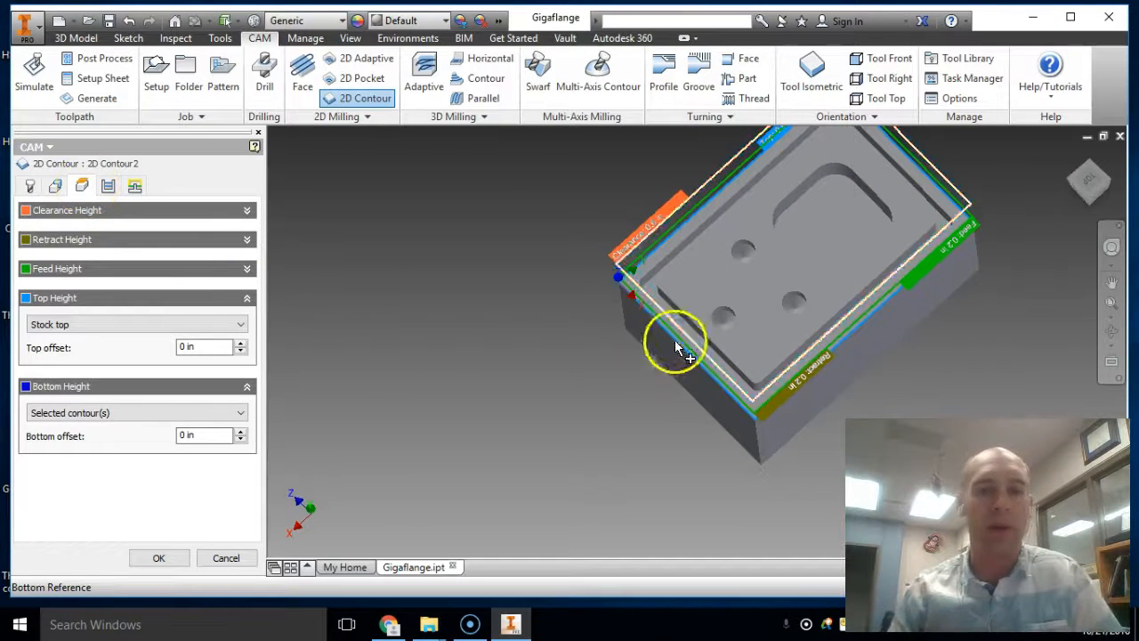
pyautogui.click(1091, 201)
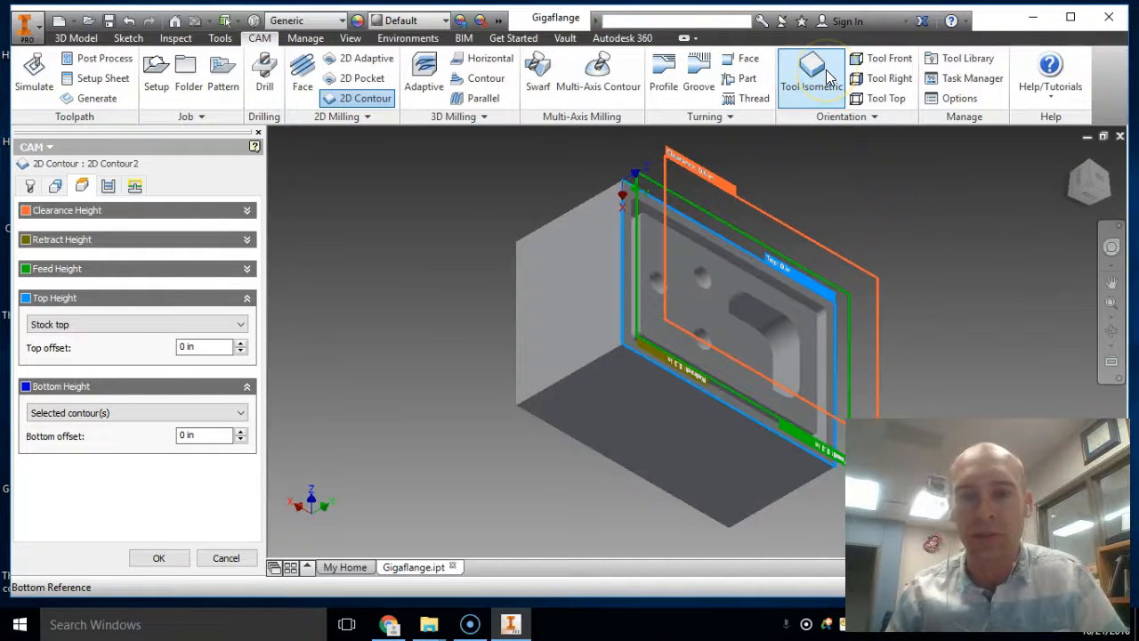
pyautogui.click(827, 77)
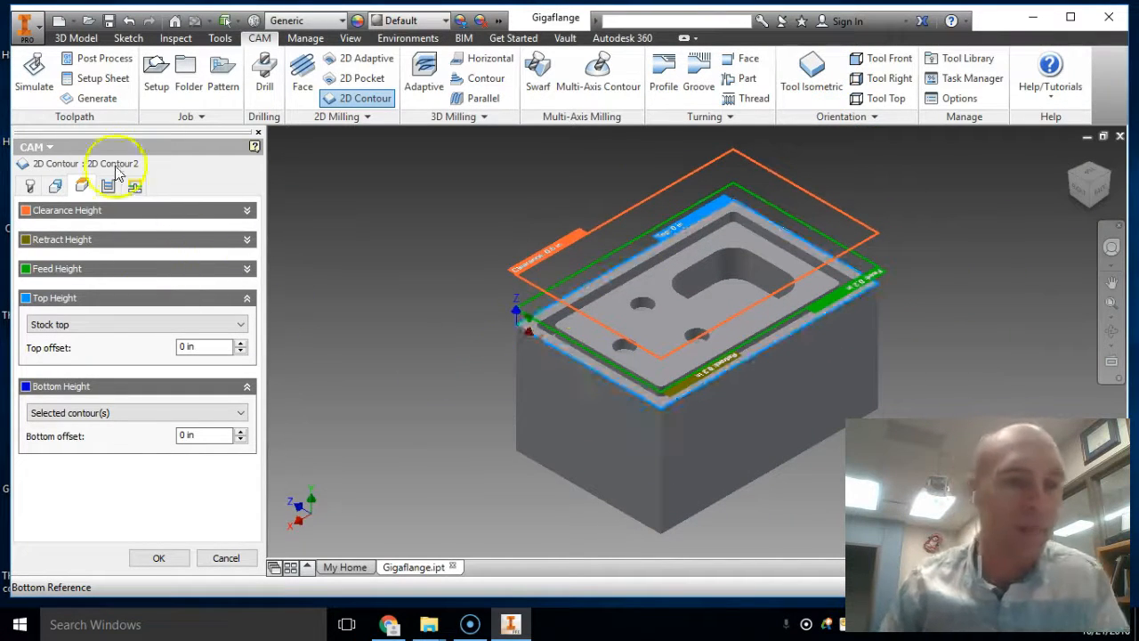
pyautogui.click(108, 185)
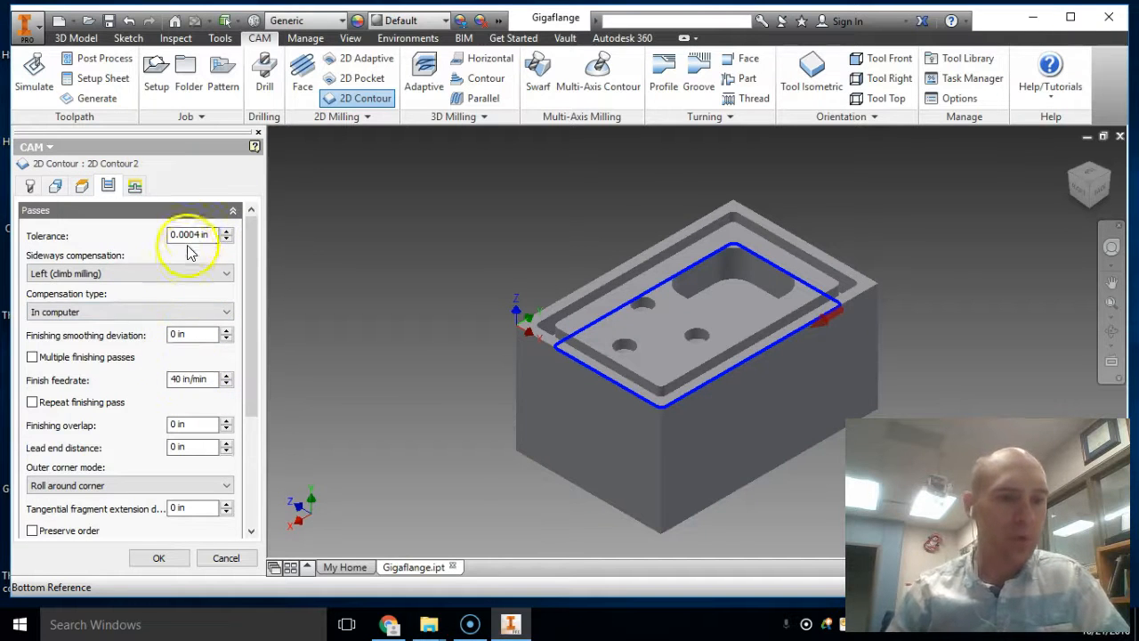
pyautogui.moveTo(251, 404); pyautogui.dragTo(259, 527)
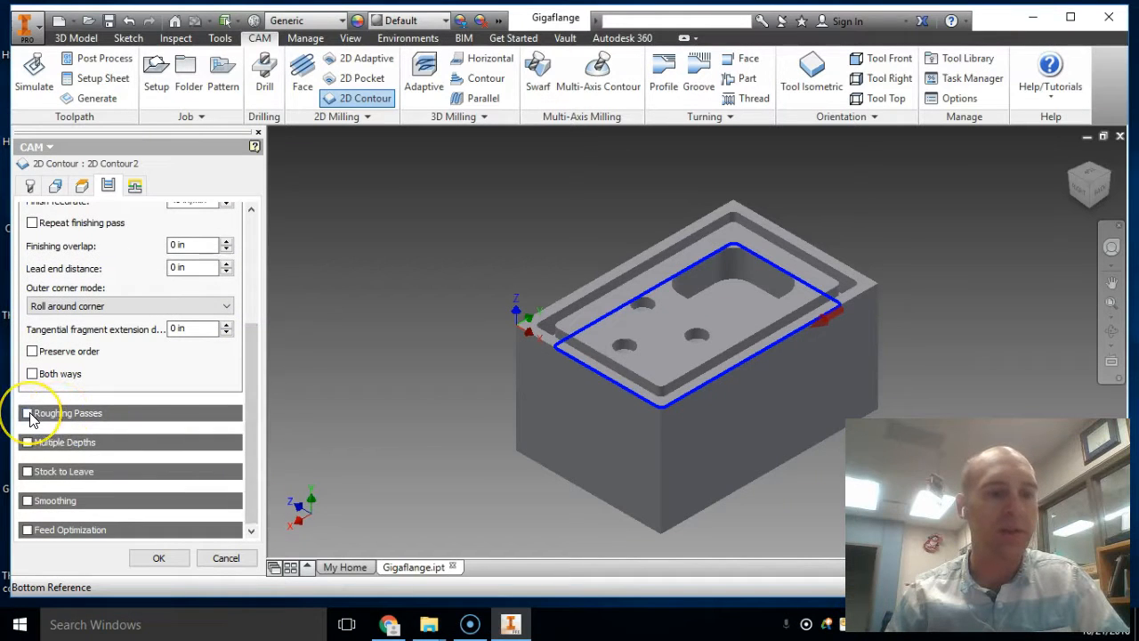
pyautogui.click(29, 439)
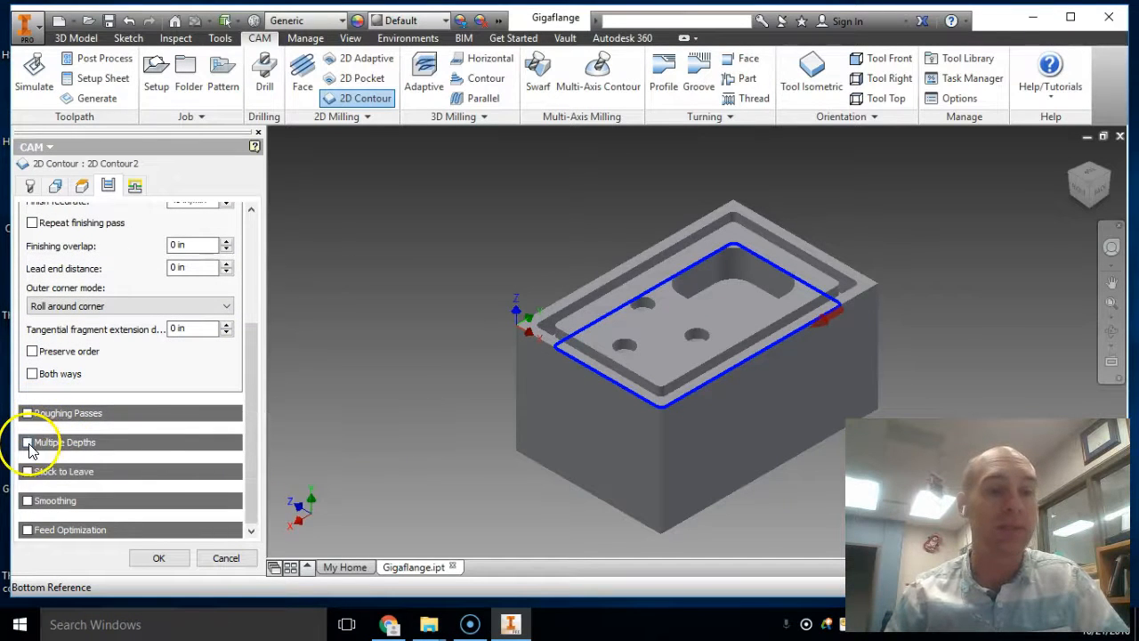
pyautogui.moveTo(258, 418); pyautogui.dragTo(255, 457)
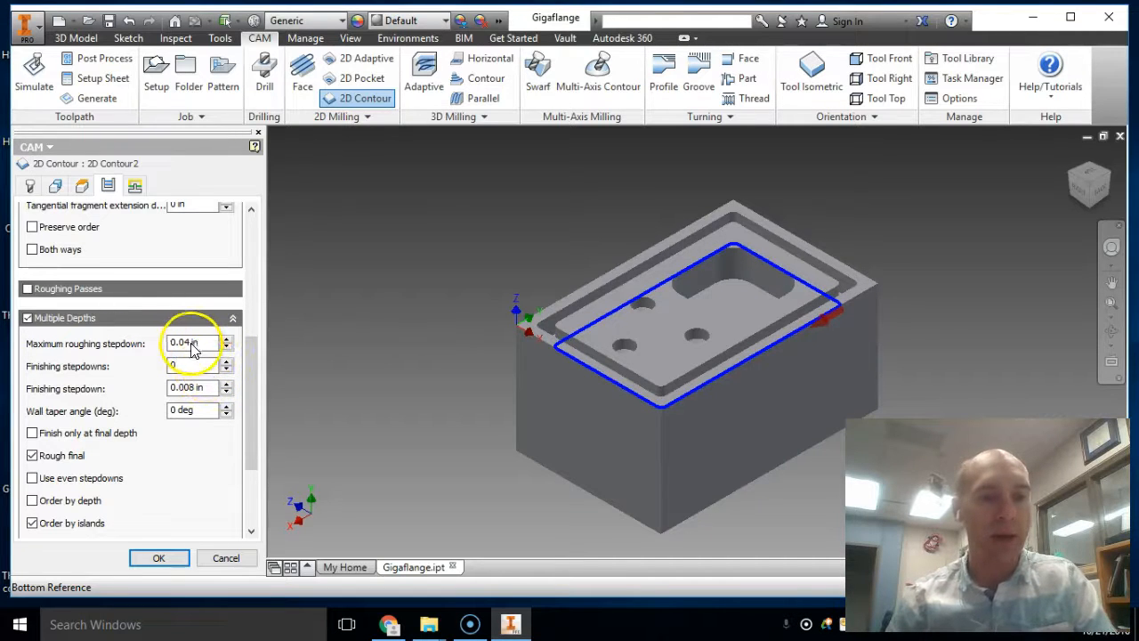
# Step: Set the maximum roughing stepdown to 0.0625 in, change the finishing stepdown, and generate the 2D Contour toolpath
pyautogui.moveTo(184, 347)
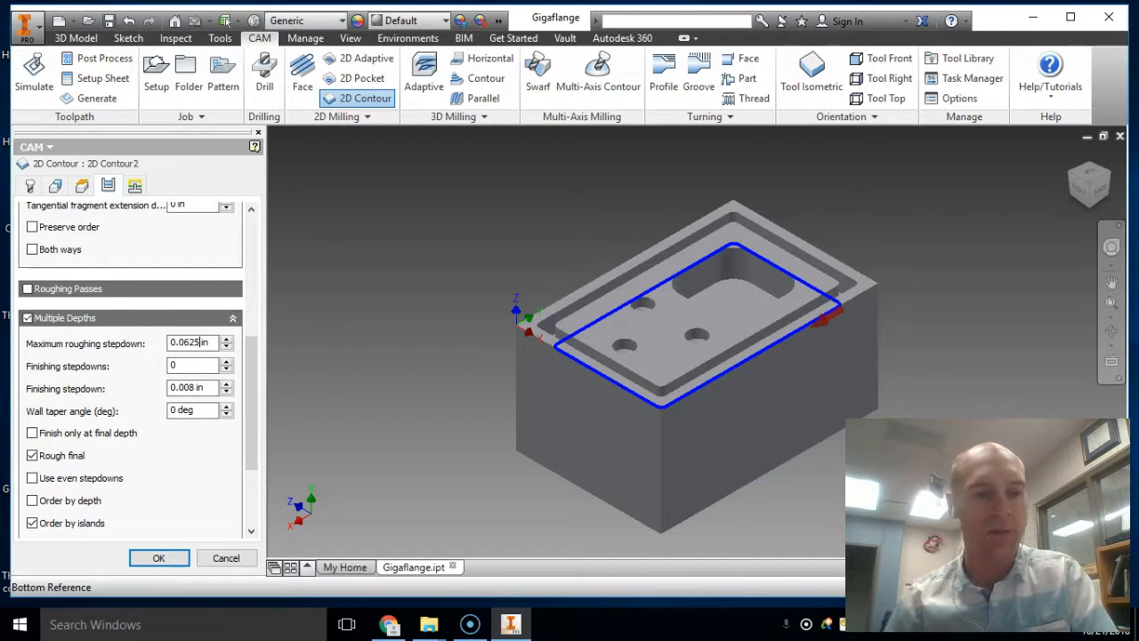
pyautogui.hotkey('shift', 'Left')
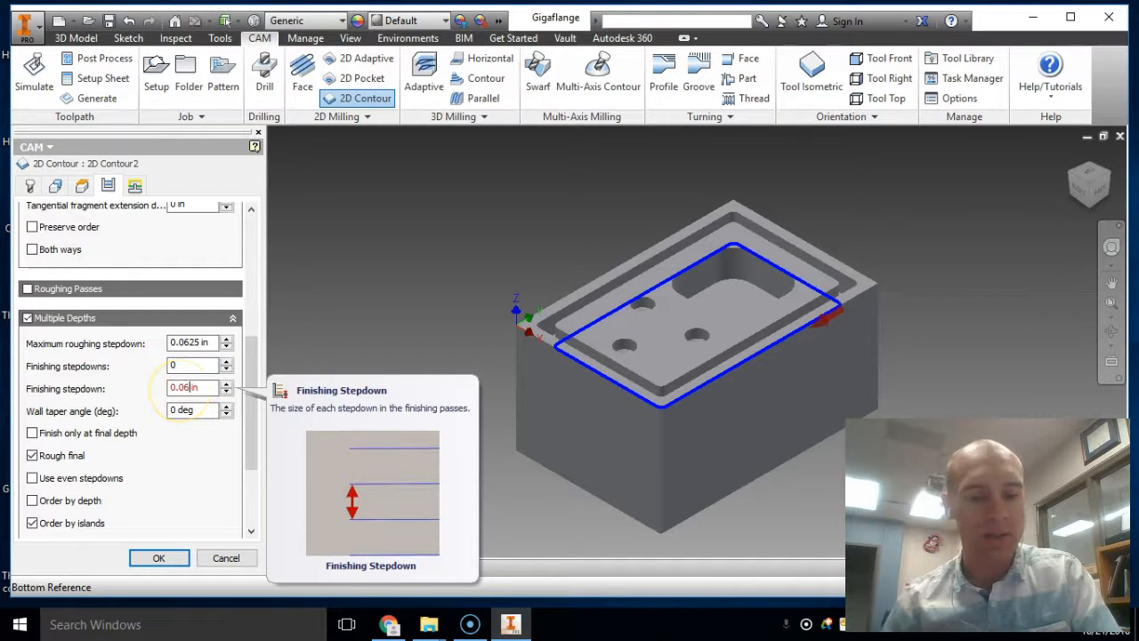
pyautogui.click(160, 558)
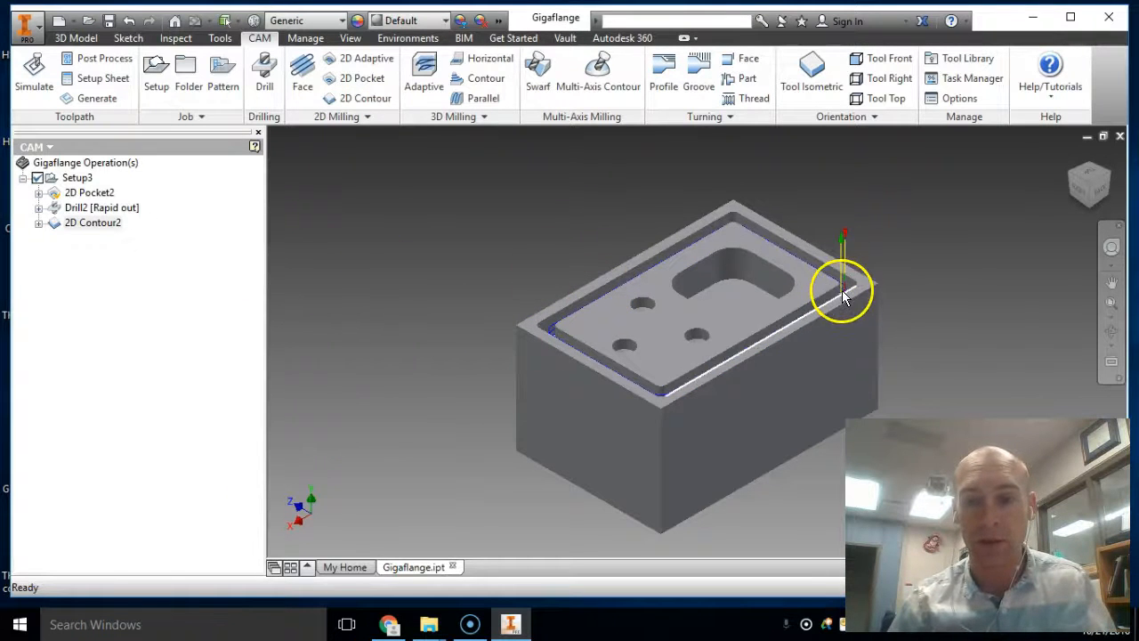
pyautogui.scroll(-4, 842, 296)
pyautogui.scroll(6, 843, 296)
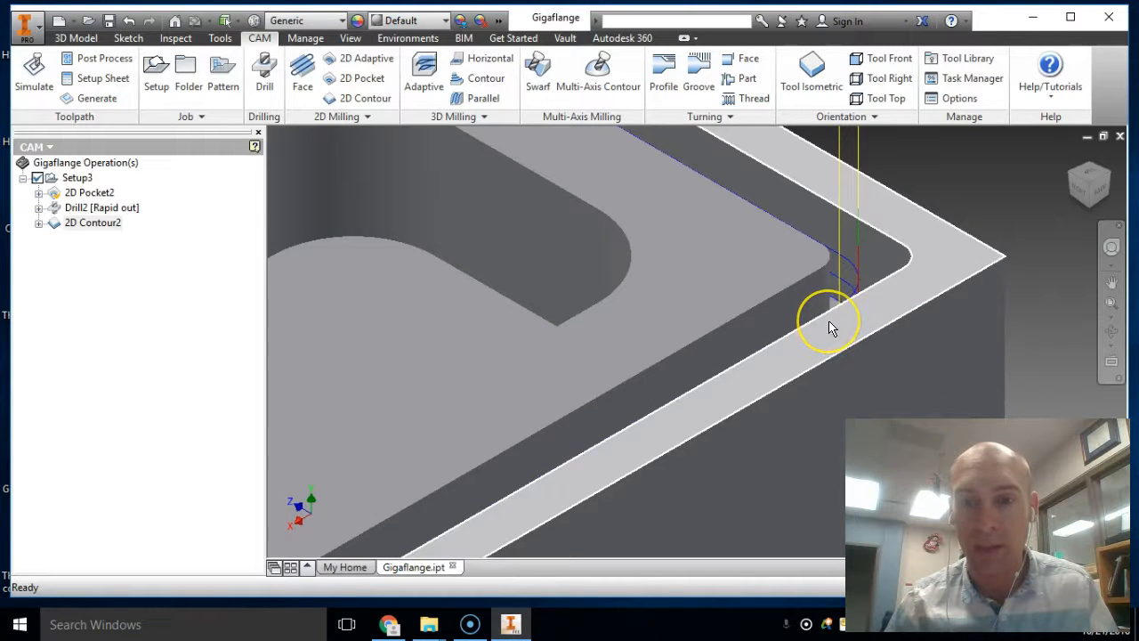
pyautogui.scroll(-6, 829, 327)
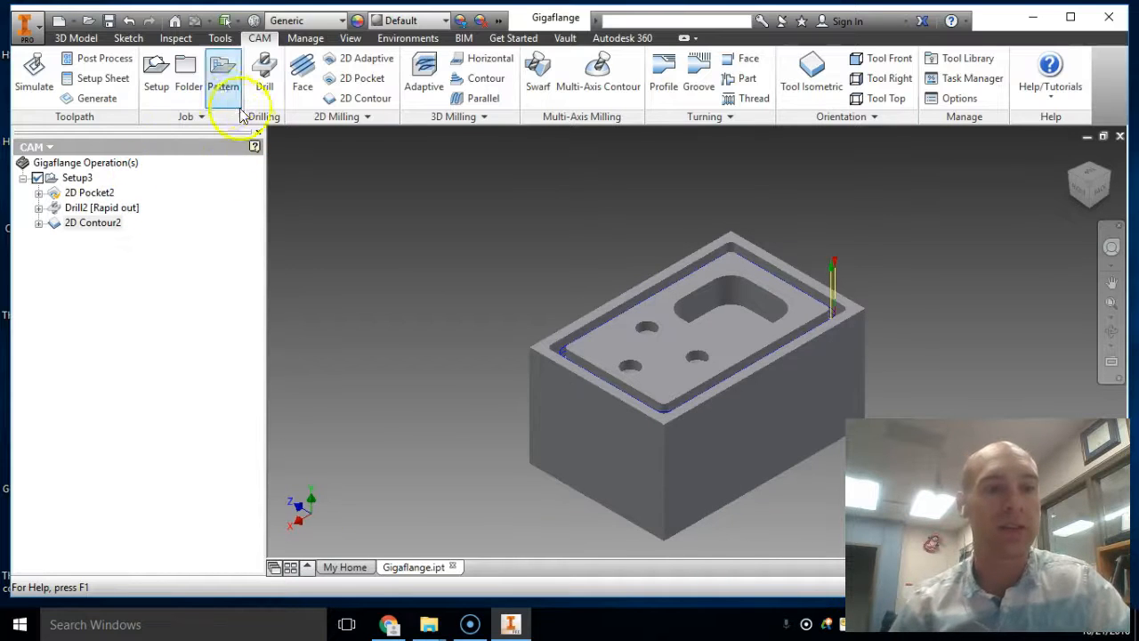
# Step: Open the toolpath simulation for all operations in Setup3 and turn on the stock display
pyautogui.click(77, 179)
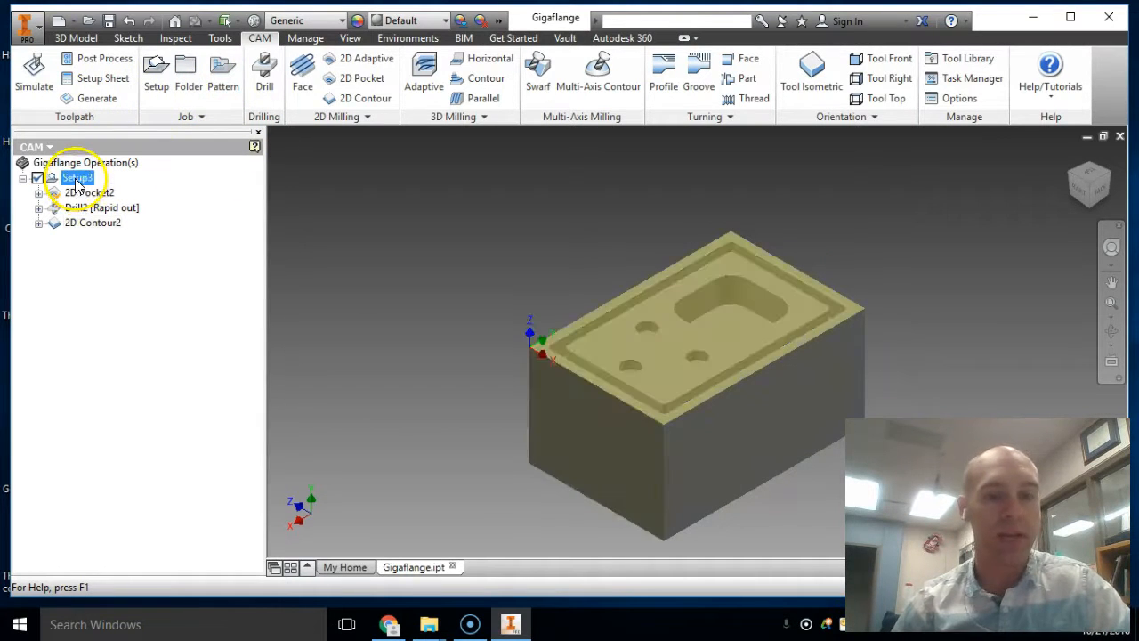
pyautogui.click(36, 69)
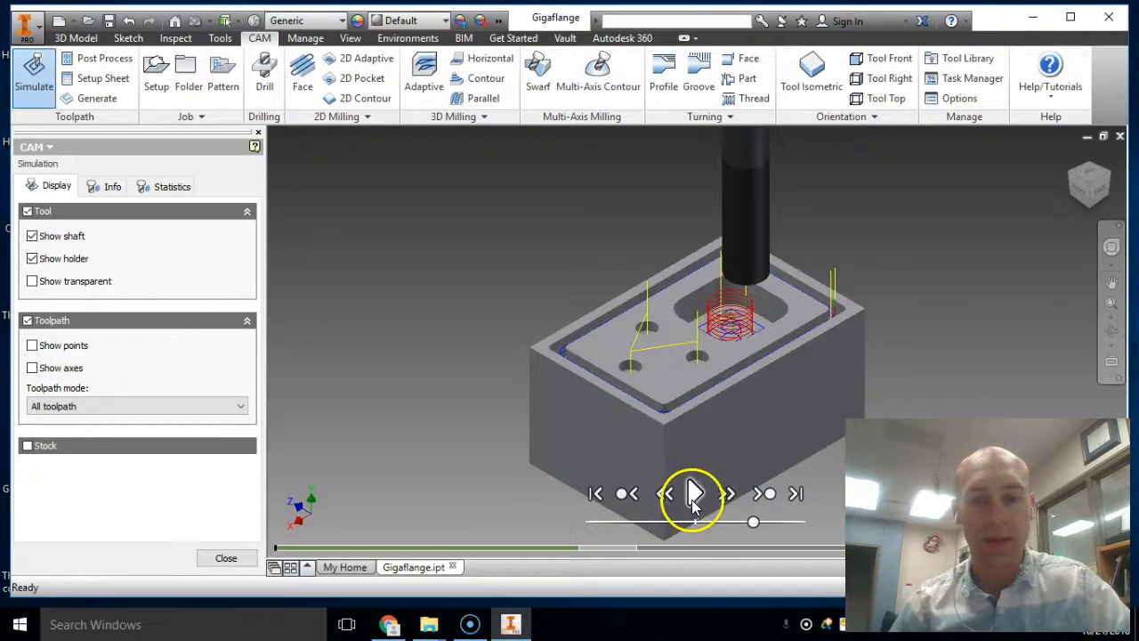
pyautogui.click(28, 447)
pyautogui.scroll(-3, 255, 453)
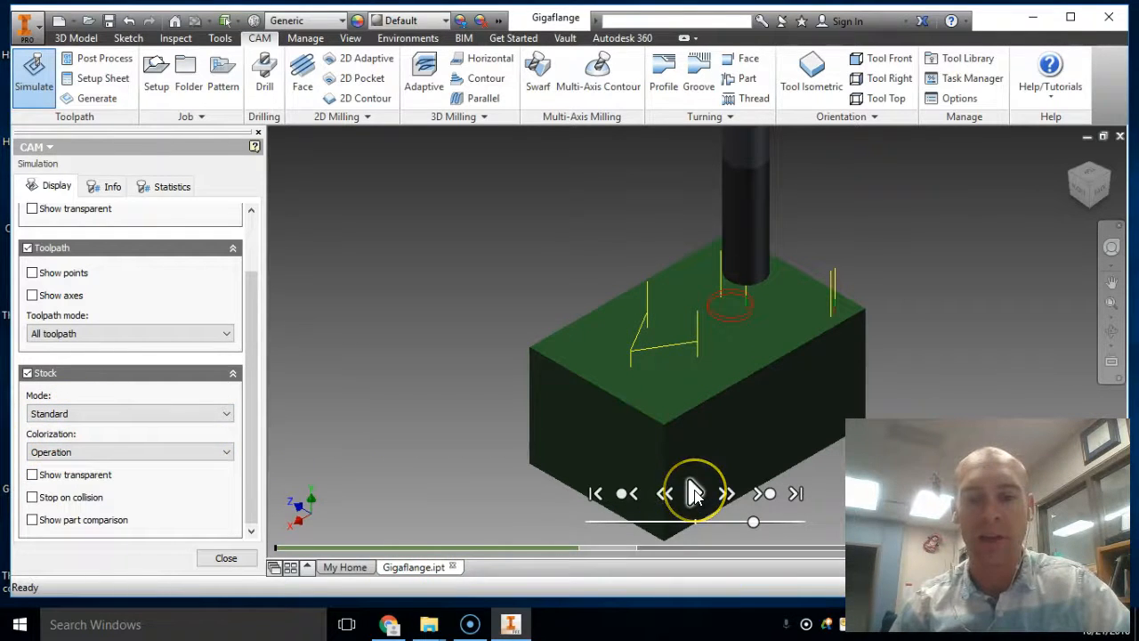
# Step: Play the machining simulation and advance it past the drilling to examine the contour cut along the perimeter groove
pyautogui.click(694, 493)
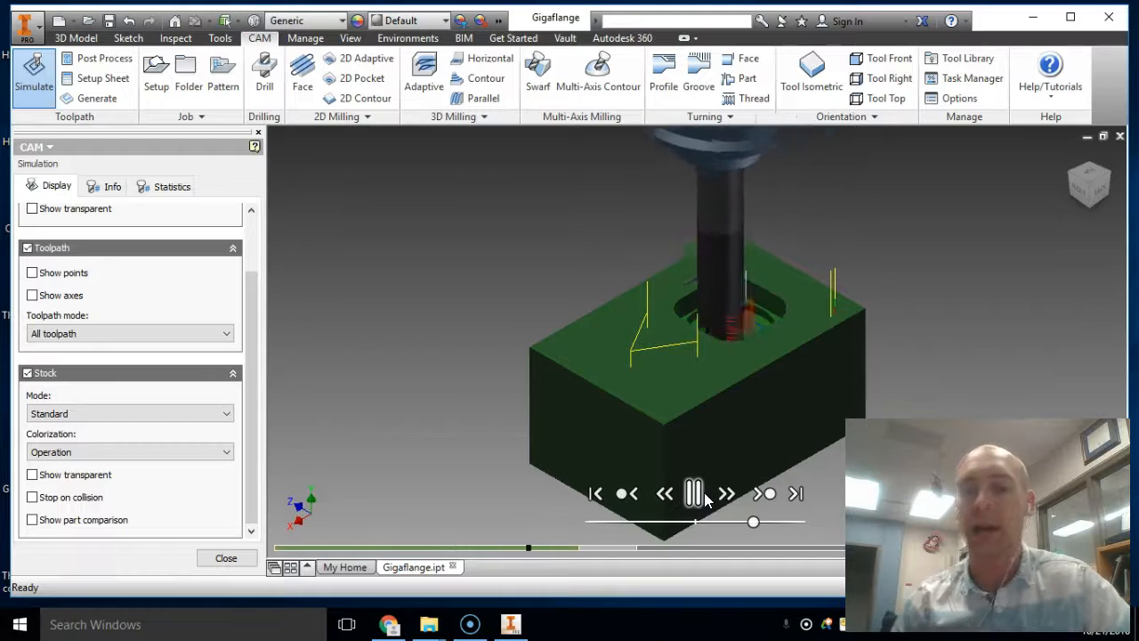
pyautogui.moveTo(626, 548)
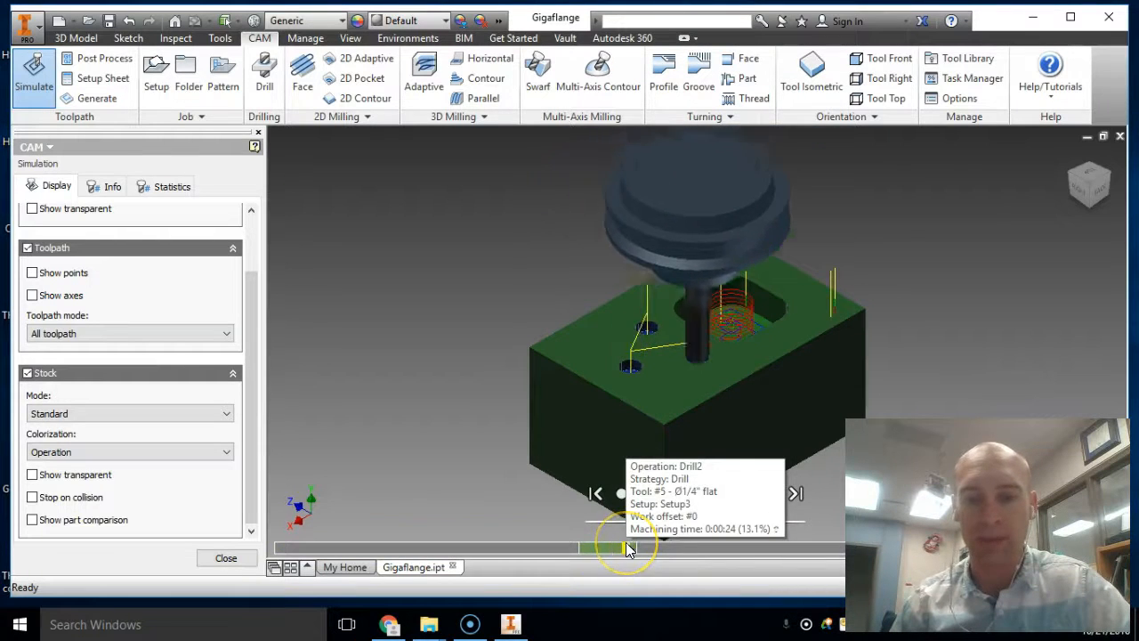
pyautogui.moveTo(640, 544); pyautogui.dragTo(719, 550)
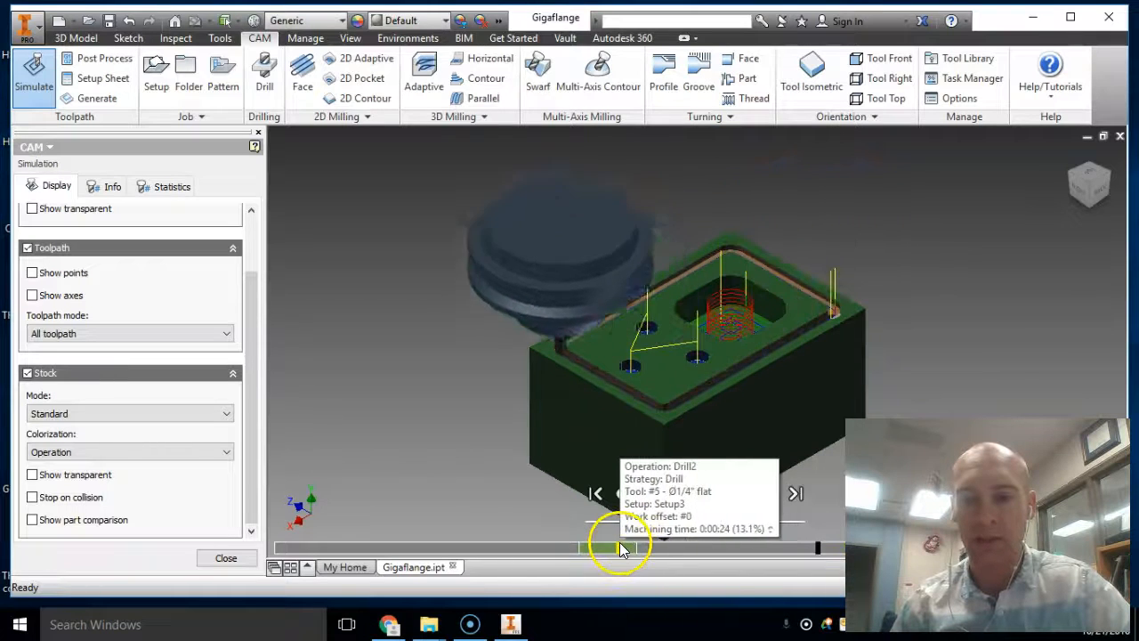